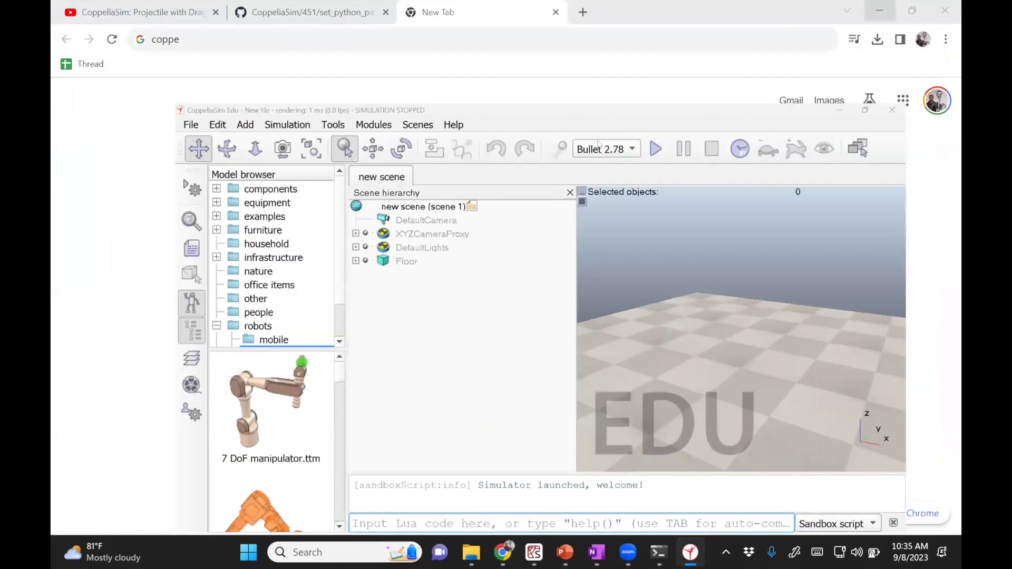
# Switch to Chrome and open the CoppeliaSim 4.5.1 Tutorials playlist at tiny.cc/coppeliasim
pyautogui.click(453, 37)
pyautogui.press('BackSpace')
pyautogui.press('BackSpace')
pyautogui.press('BackSpace')
pyautogui.press('BackSpace')
pyautogui.press('BackSpace')
pyautogui.write('tiny.')
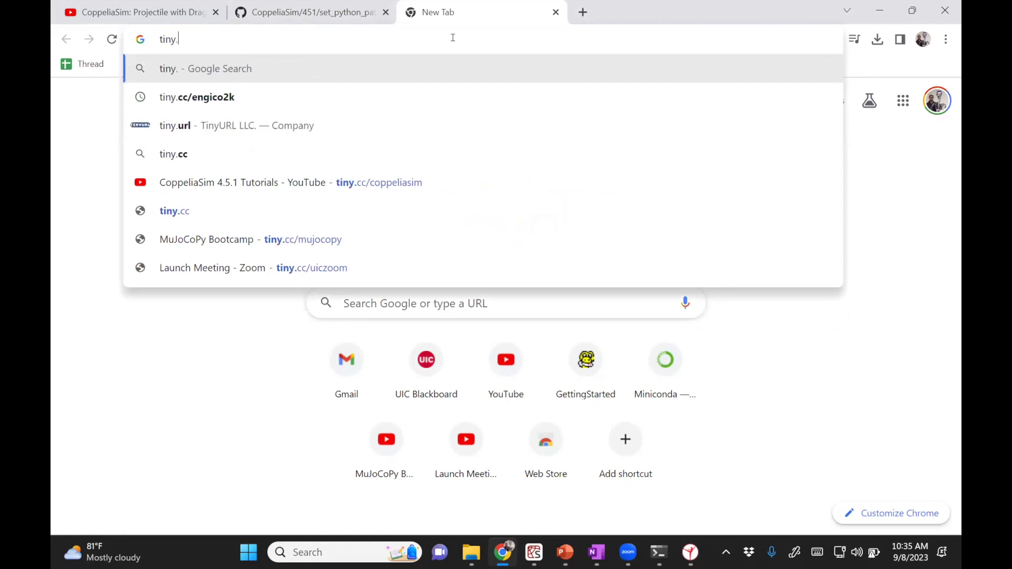
pyautogui.write('cc')
pyautogui.press('Return')
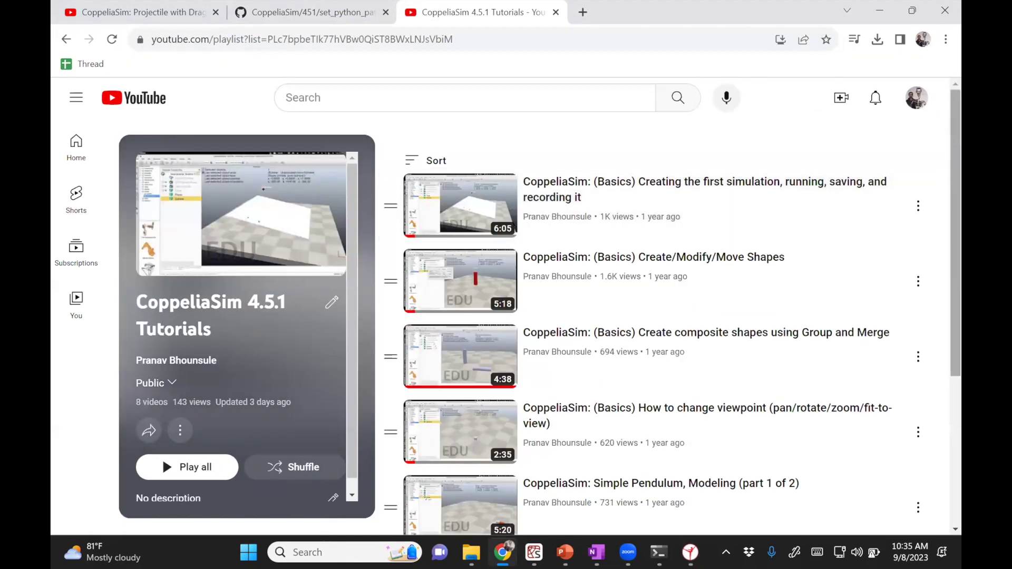
# Open the Projectile with Drag video and follow its description's link to the CoppeliaSim Python path instructions
pyautogui.scroll(-5, 779, 394)
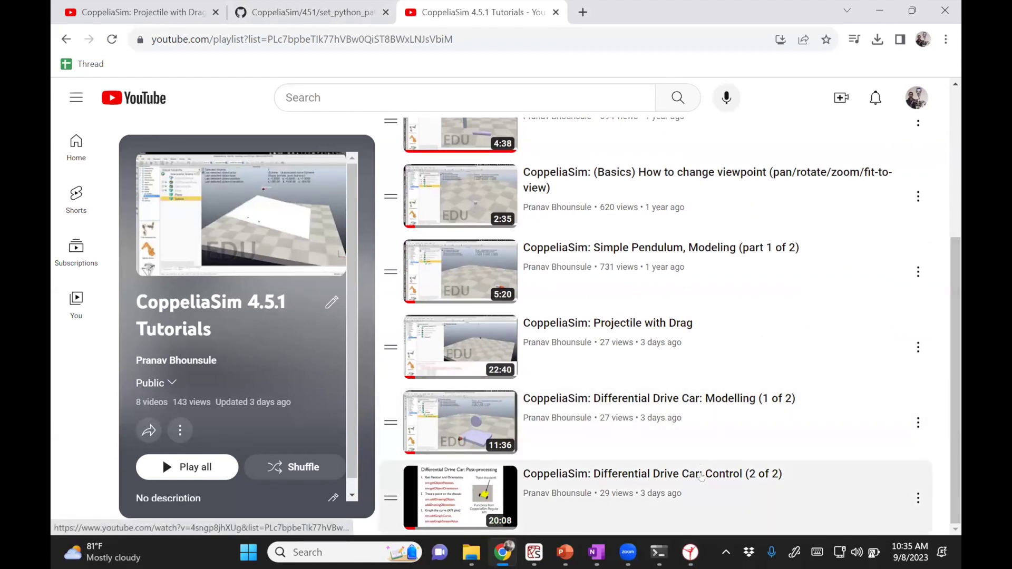
pyautogui.click(635, 324)
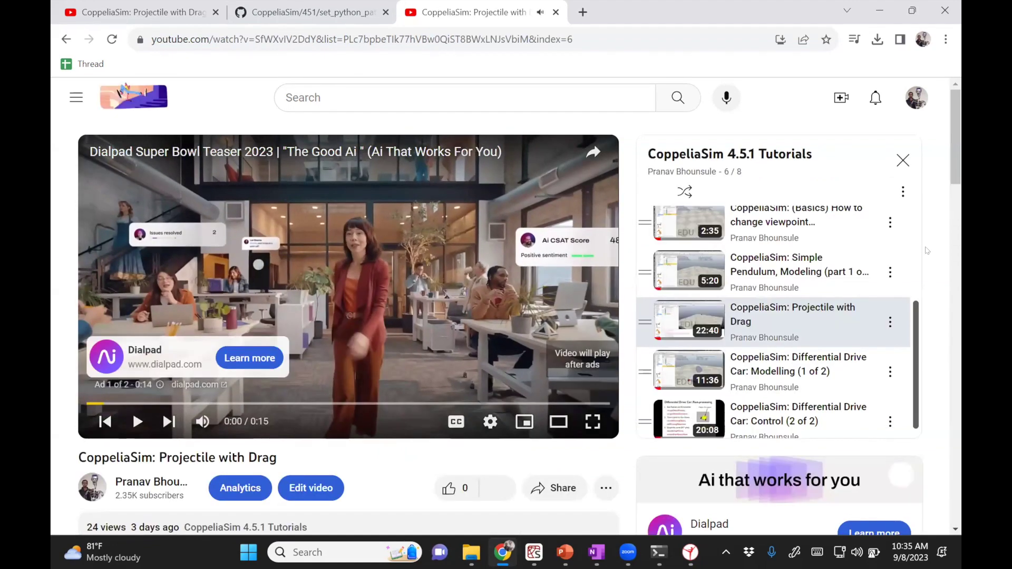
pyautogui.scroll(-6, 348, 295)
pyautogui.scroll(4, 349, 295)
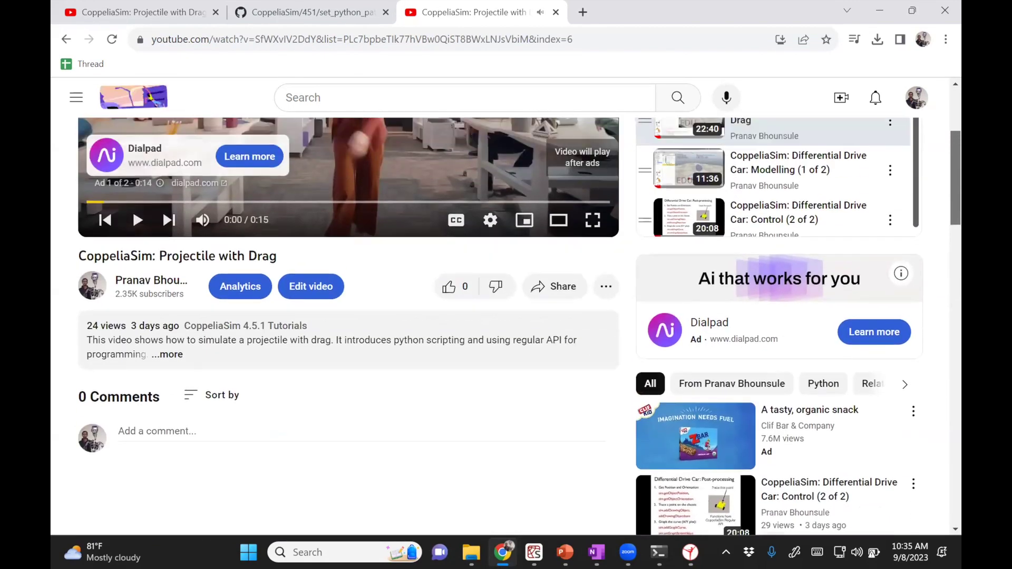
pyautogui.click(171, 355)
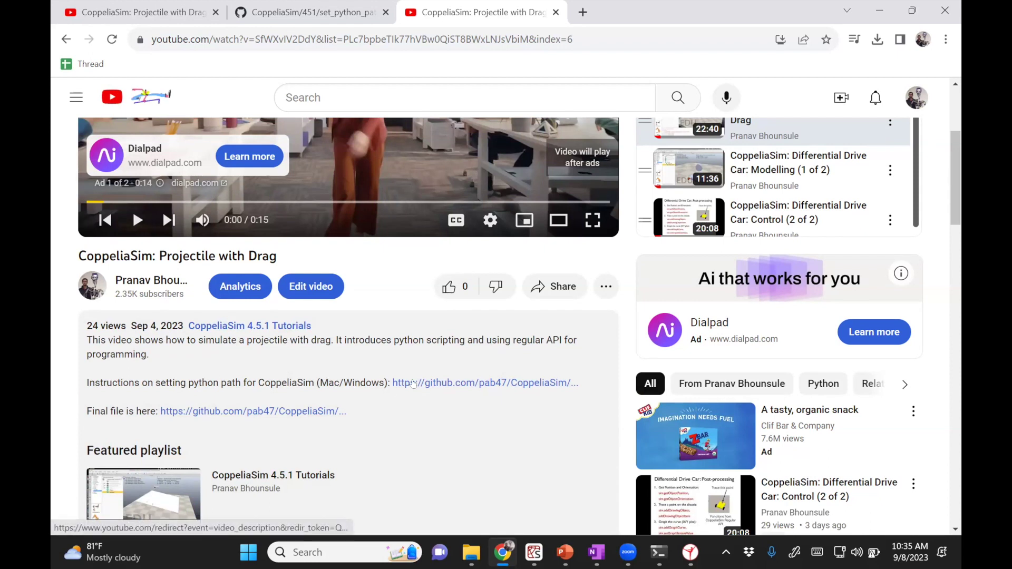
pyautogui.click(413, 383)
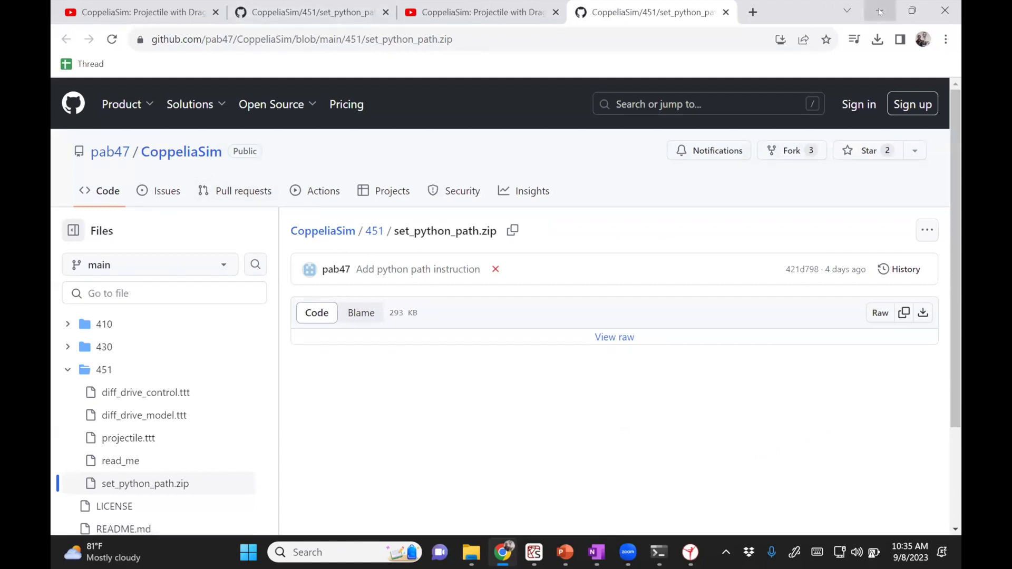
# Switch to File Explorer and open the inner set_python_path folder within Downloads
pyautogui.click(472, 553)
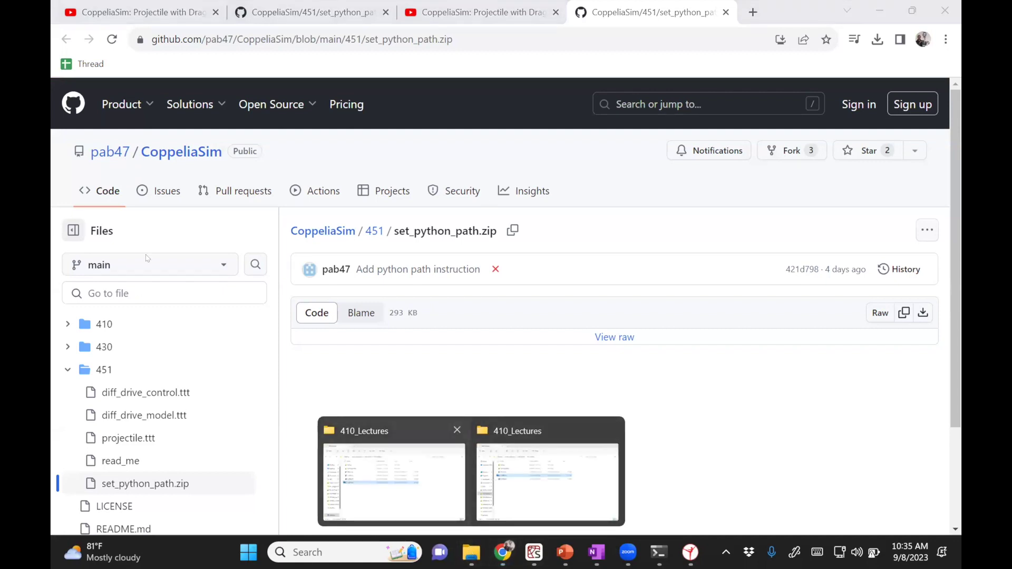
pyautogui.click(394, 483)
pyautogui.click(152, 230)
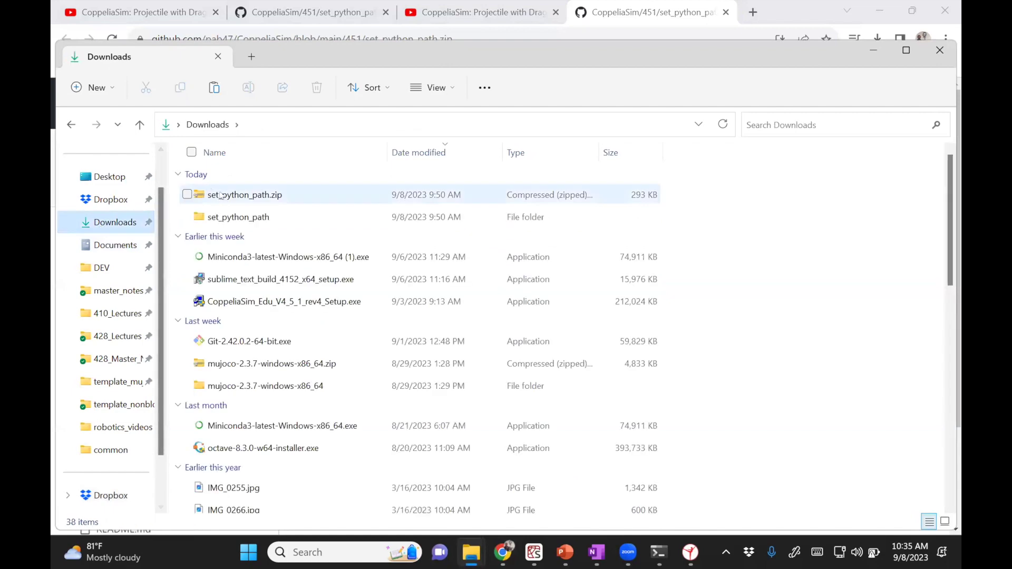
pyautogui.doubleClick(222, 217)
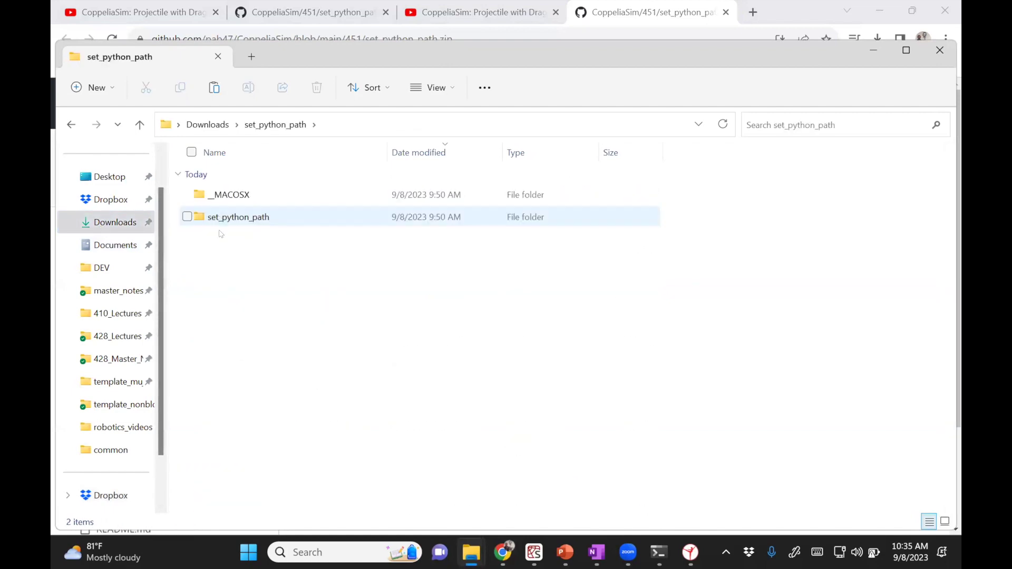
pyautogui.doubleClick(222, 217)
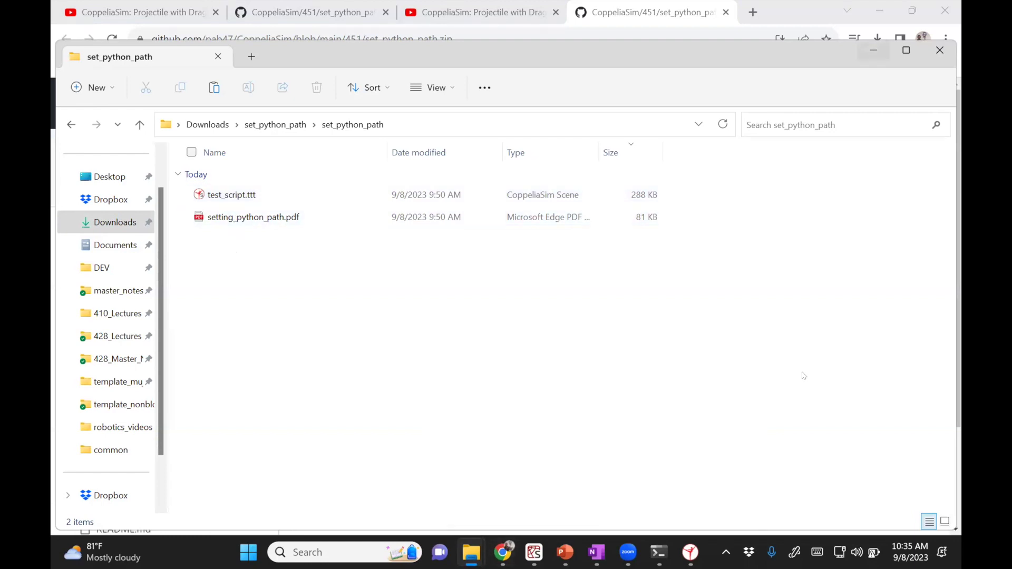
# Load test_script.ttt from the set_python_path folder into CoppeliaSim and maximize the simulator window
pyautogui.click(691, 552)
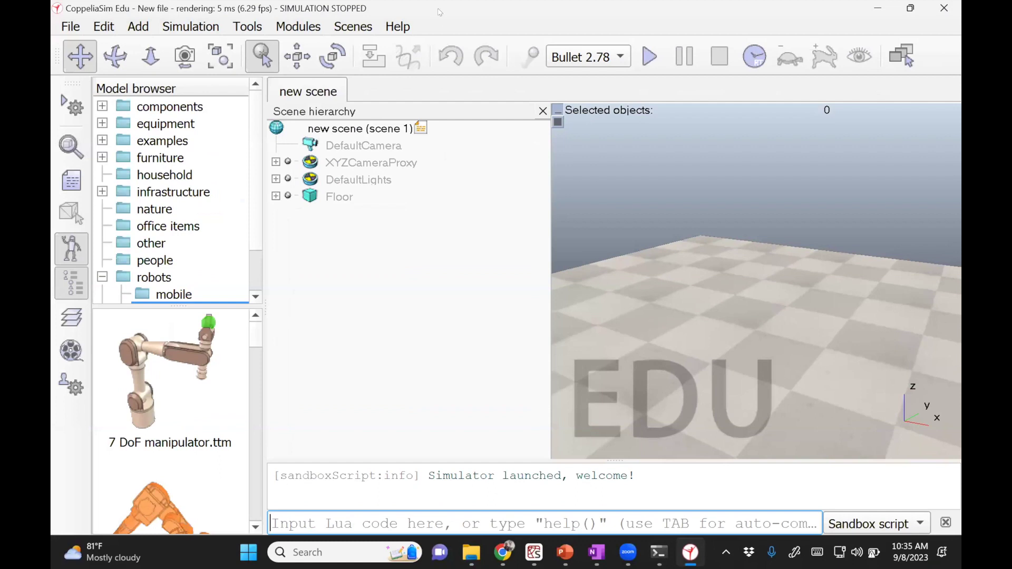
pyautogui.doubleClick(463, 11)
pyautogui.moveTo(232, 194); pyautogui.dragTo(922, 211)
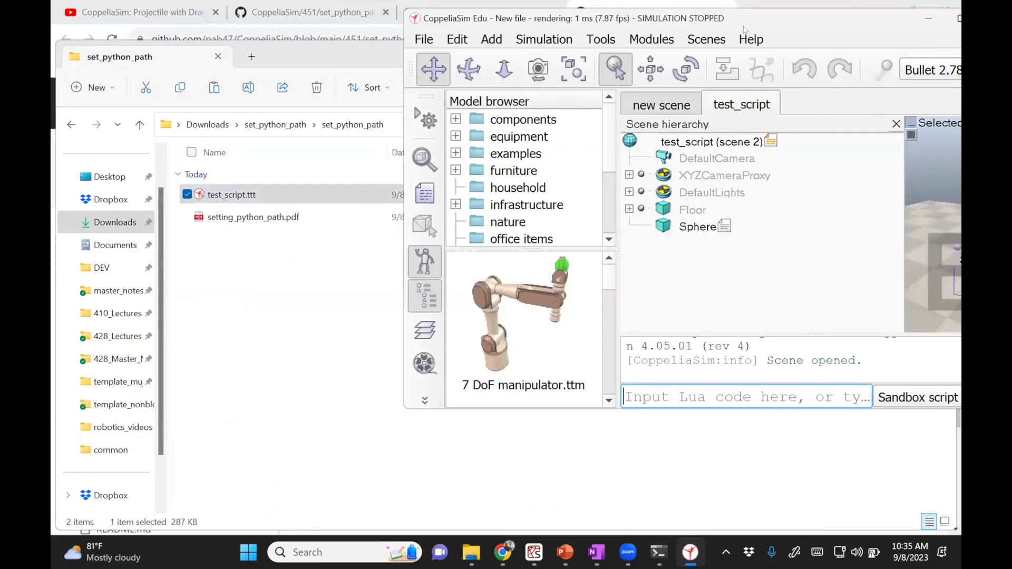
pyautogui.moveTo(745, 29); pyautogui.dragTo(477, 26)
pyautogui.click(692, 17)
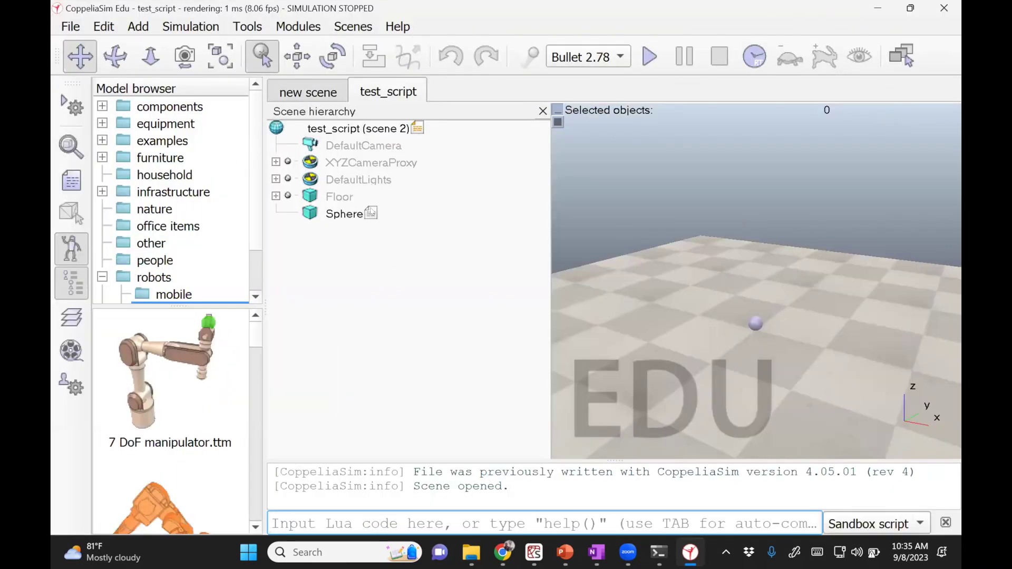
pyautogui.click(371, 211)
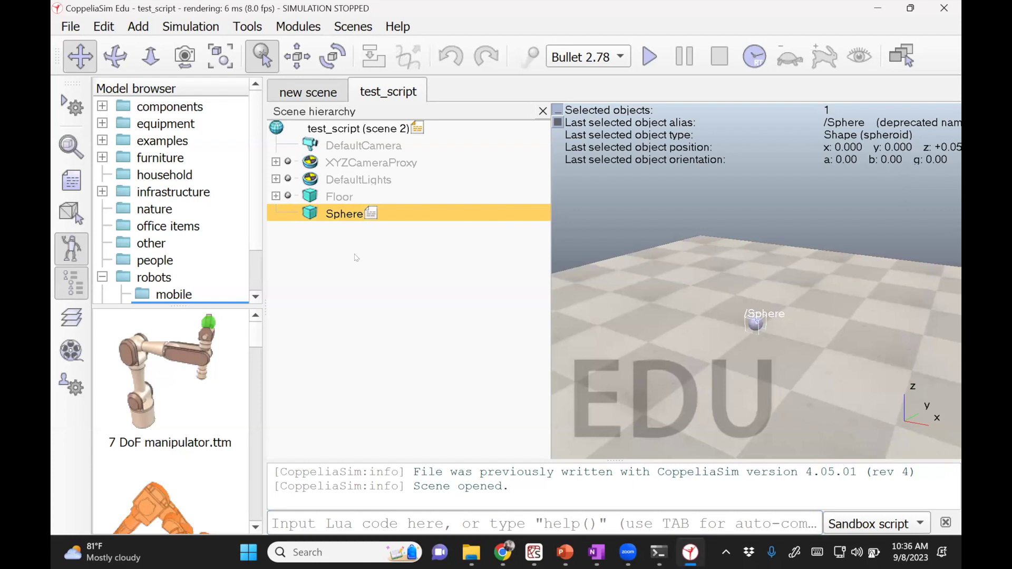
pyautogui.rightClick(343, 214)
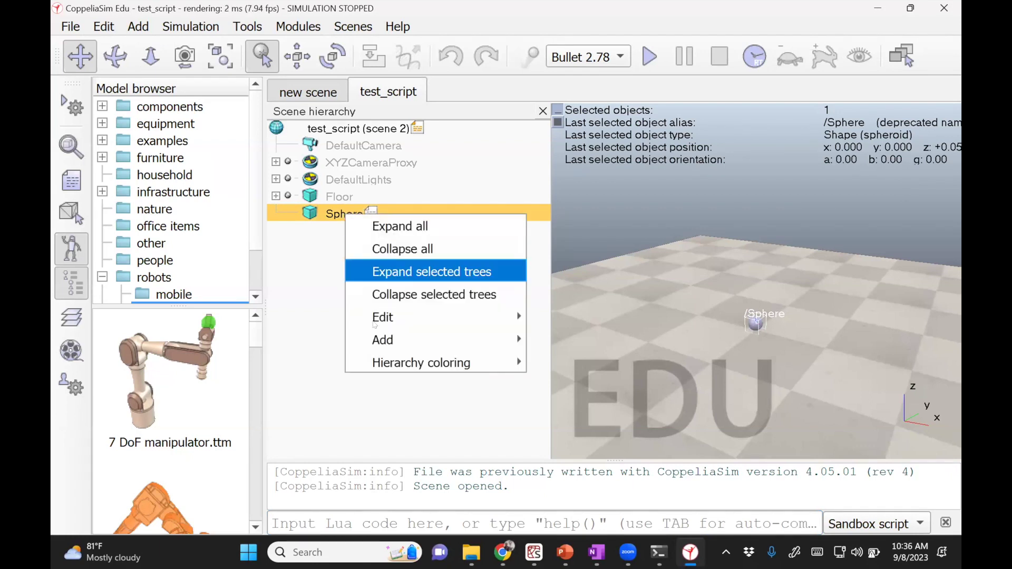
pyautogui.moveTo(518, 346)
pyautogui.moveTo(579, 466)
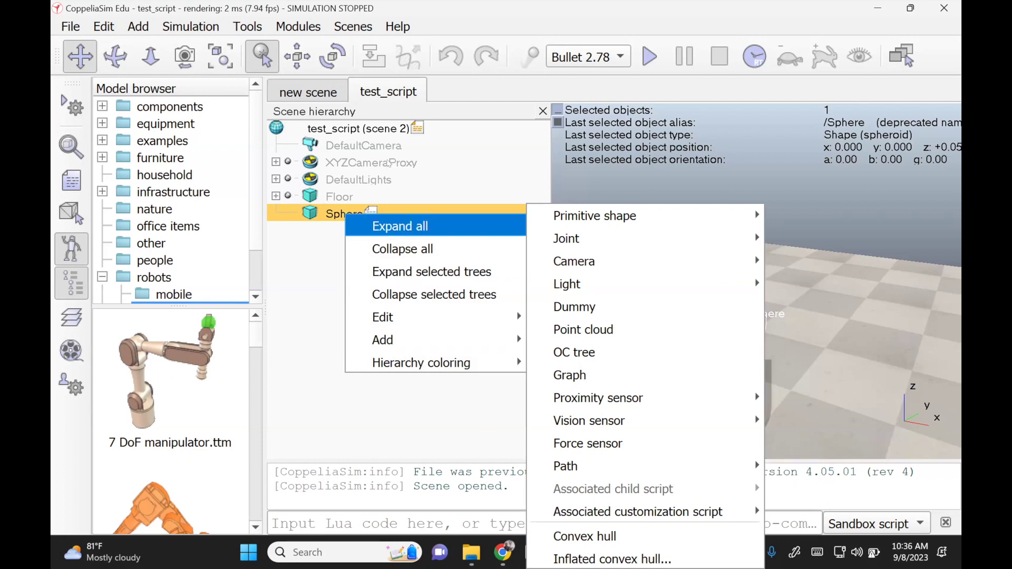
pyautogui.click(337, 210)
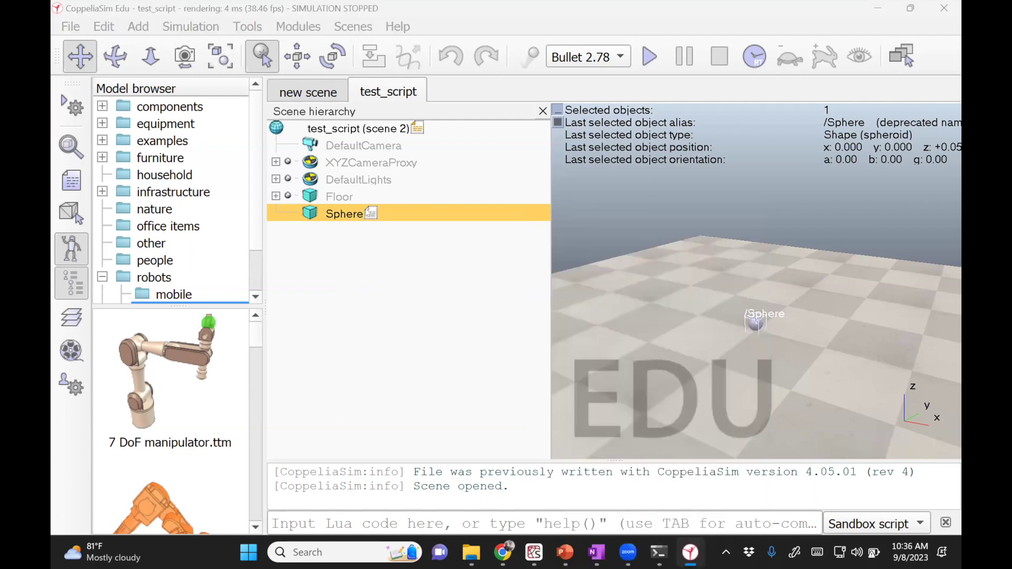
# Open the Sphere's child script and examine its #python header and the print statement in the actuation function
pyautogui.doubleClick(371, 213)
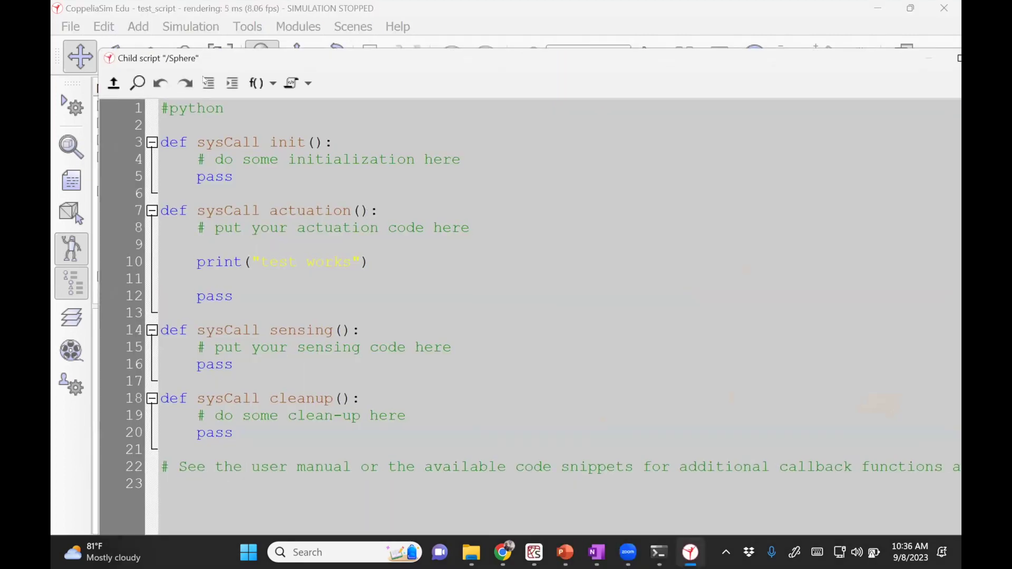
pyautogui.hotkey('shift', 'End')
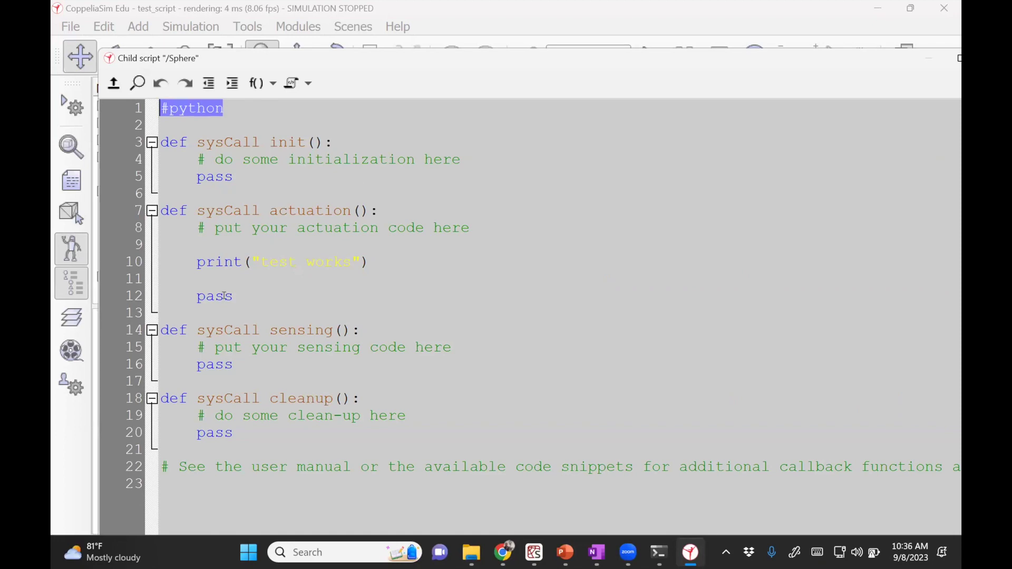
pyautogui.moveTo(196, 262); pyautogui.dragTo(361, 260)
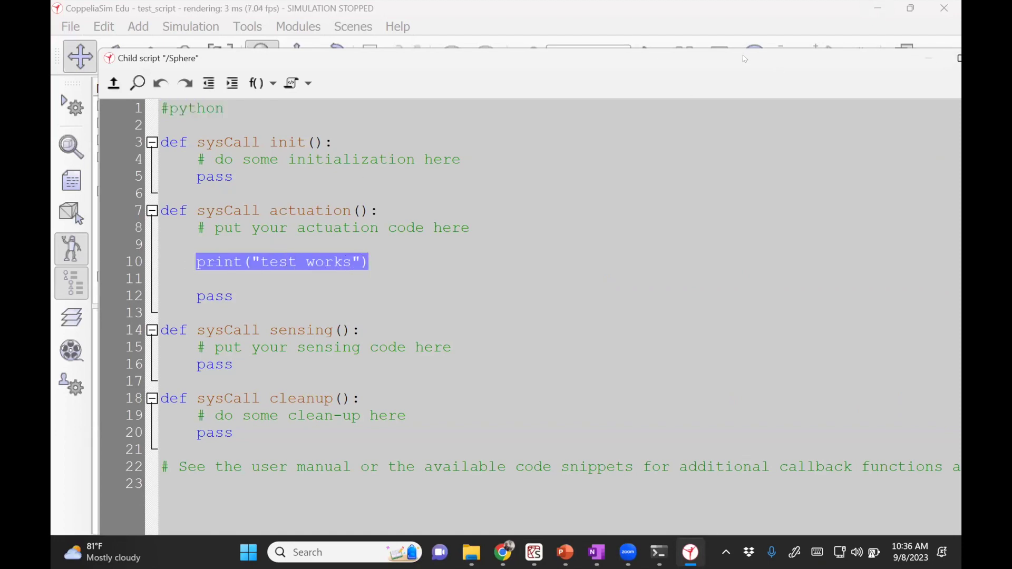
# Close the Sphere's script editor and start the simulation
pyautogui.moveTo(745, 59); pyautogui.dragTo(738, 71)
pyautogui.click(867, 70)
pyautogui.click(652, 57)
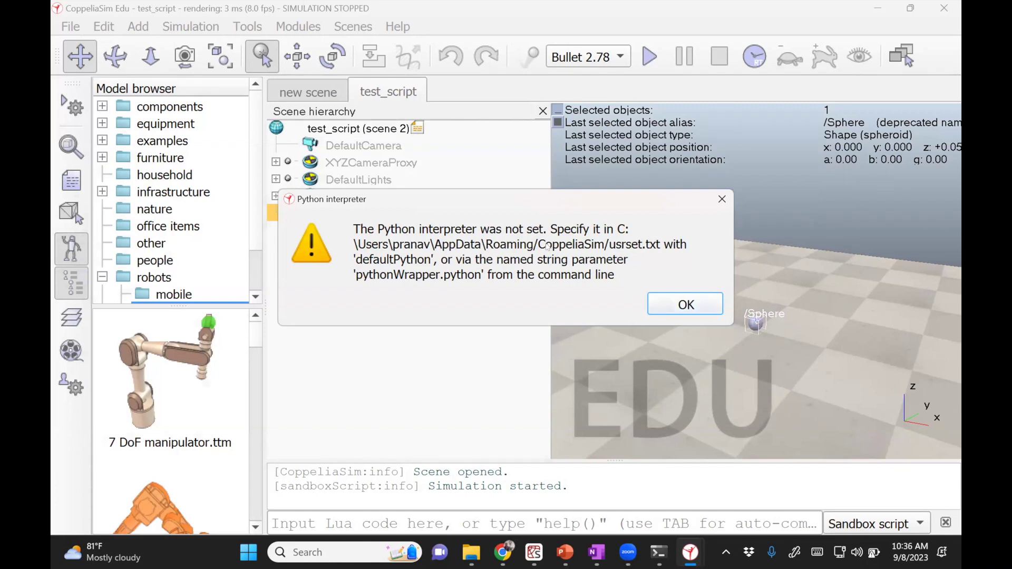
# Copy the path of usrset.txt from the Python interpreter warning
pyautogui.moveTo(352, 244); pyautogui.dragTo(660, 243)
pyautogui.rightClick(633, 246)
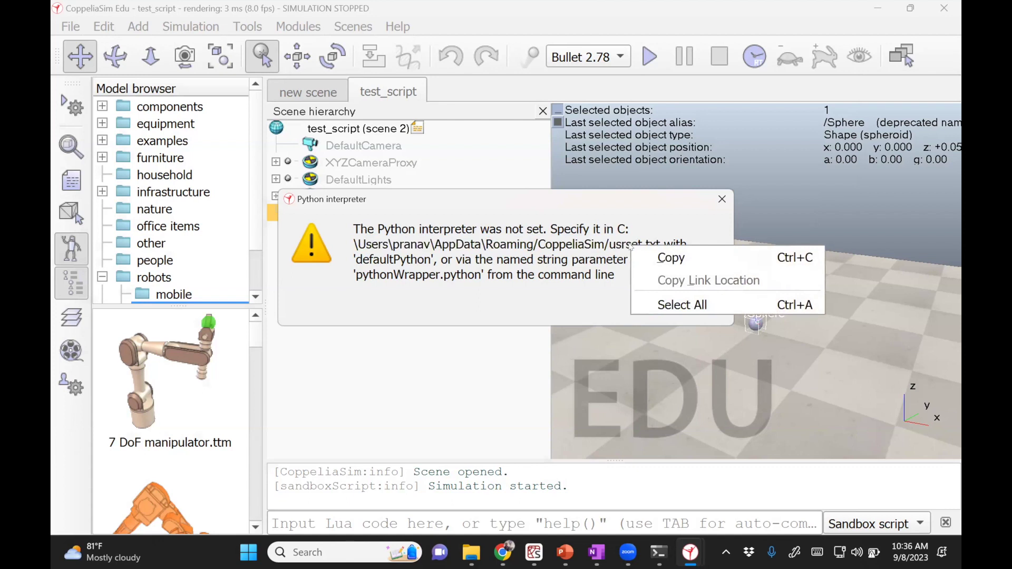
pyautogui.click(640, 252)
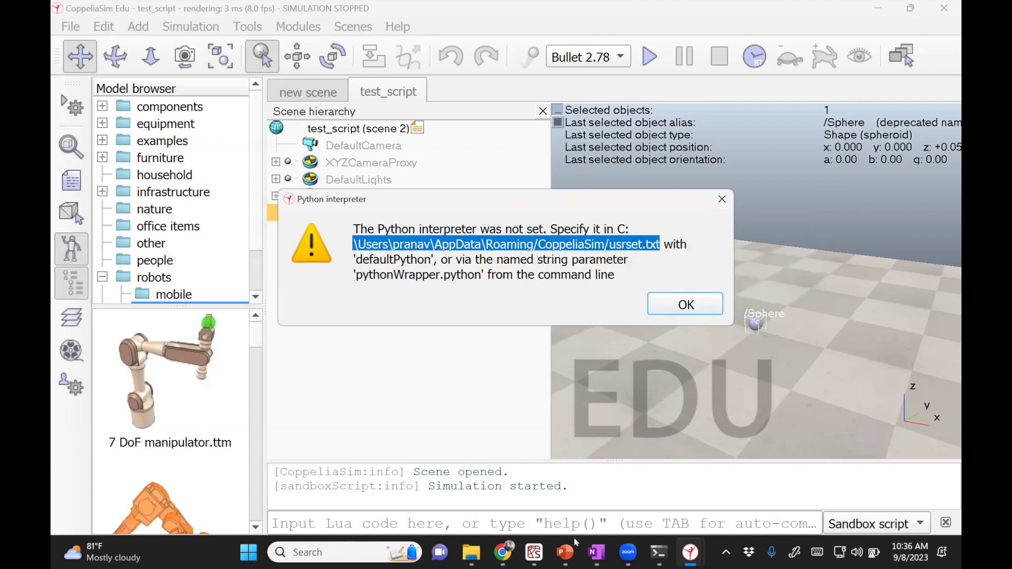
# In File Explorer, open the AppData\Roaming\CoppeliaSim folder using the copied path without the usrset.txt file name
pyautogui.click(471, 552)
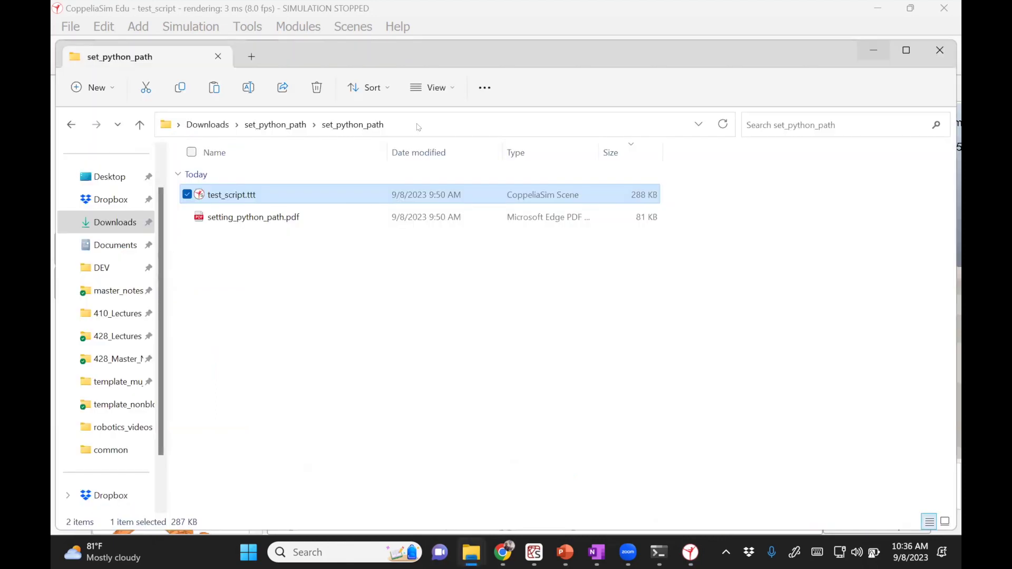
pyautogui.click(415, 121)
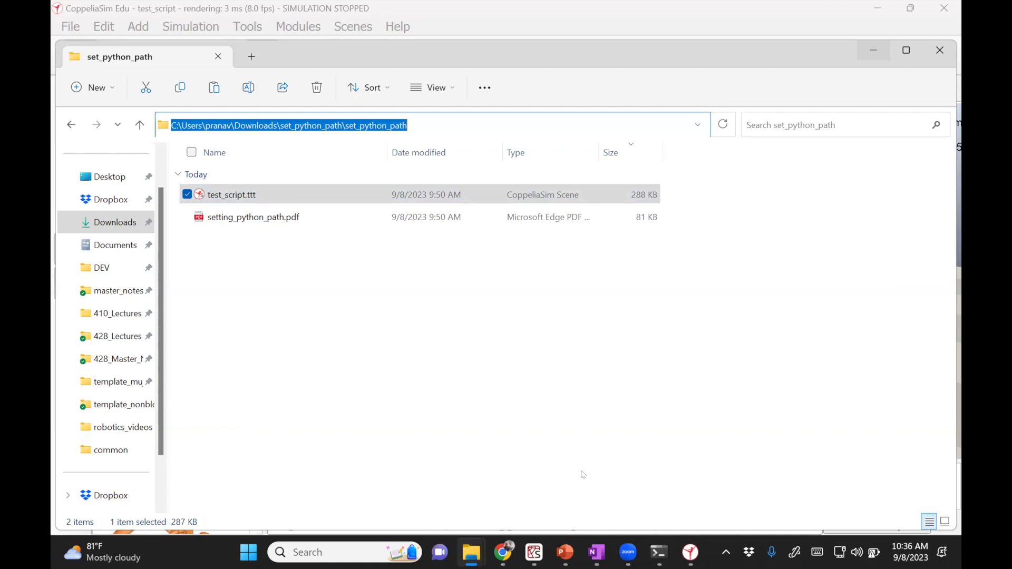
pyautogui.moveTo(471, 552)
pyautogui.click(544, 464)
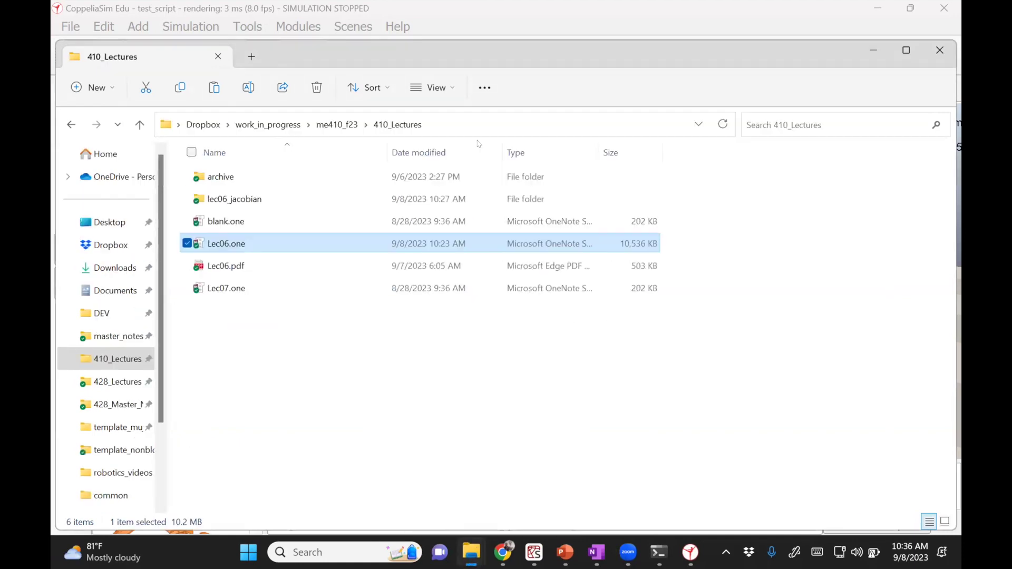
pyautogui.click(461, 122)
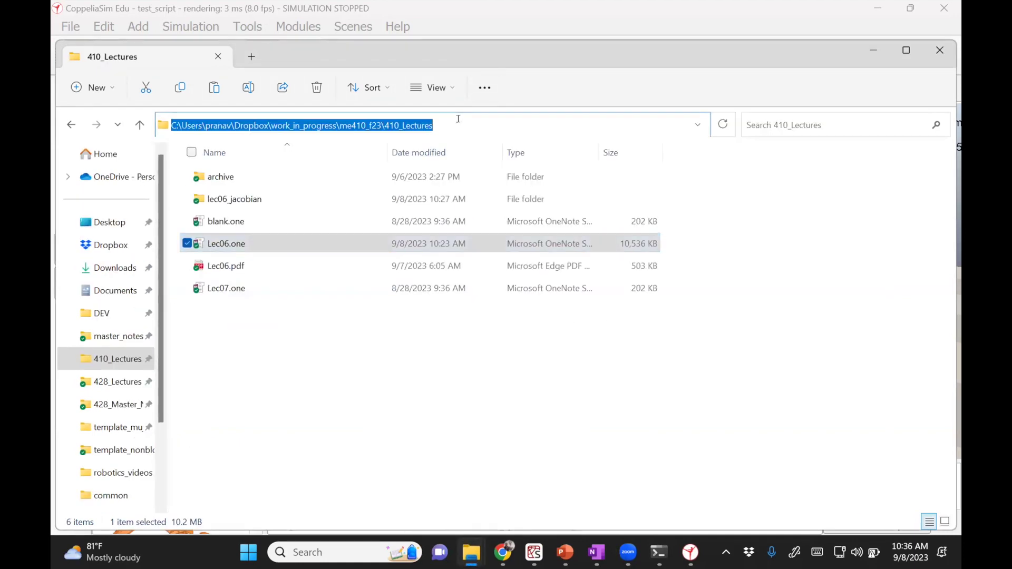
pyautogui.hotkey('ctrl', 'v')
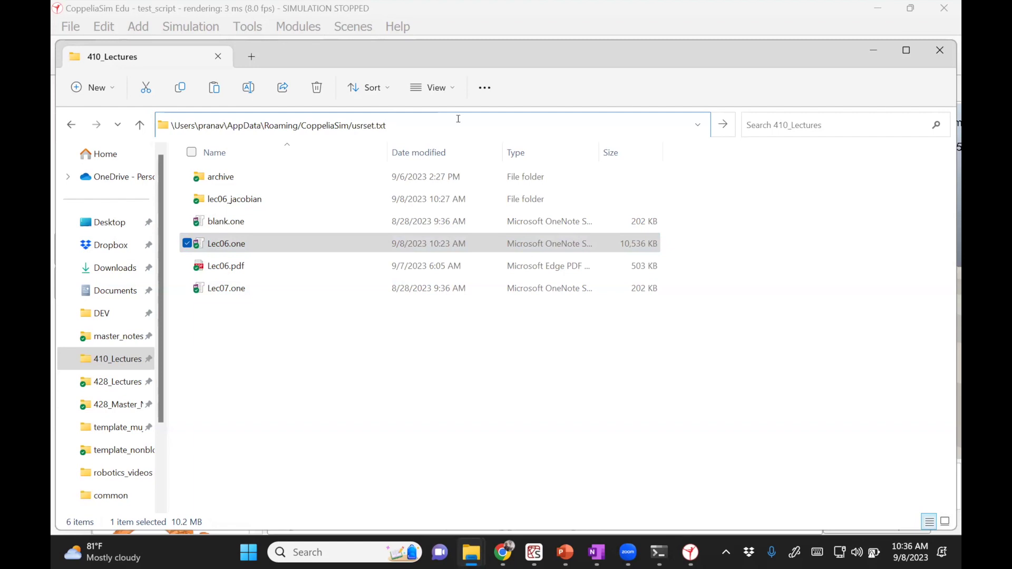
pyautogui.press('BackSpace')
pyautogui.press('BackSpace')
pyautogui.press('BackSpace')
pyautogui.press('Return')
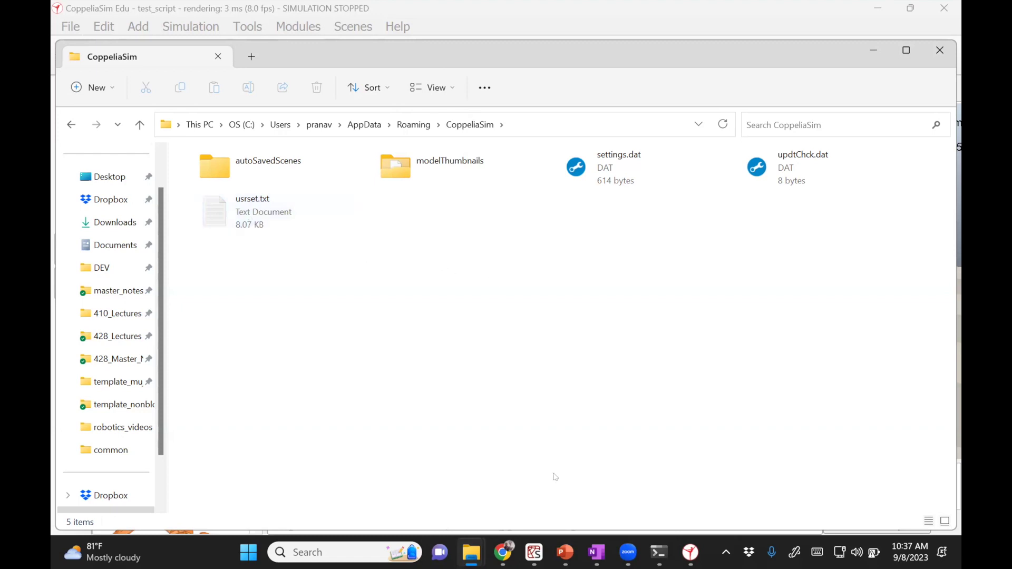
# Open a Command Prompt and look up the Python executable's location with "where python"
pyautogui.moveTo(504, 552)
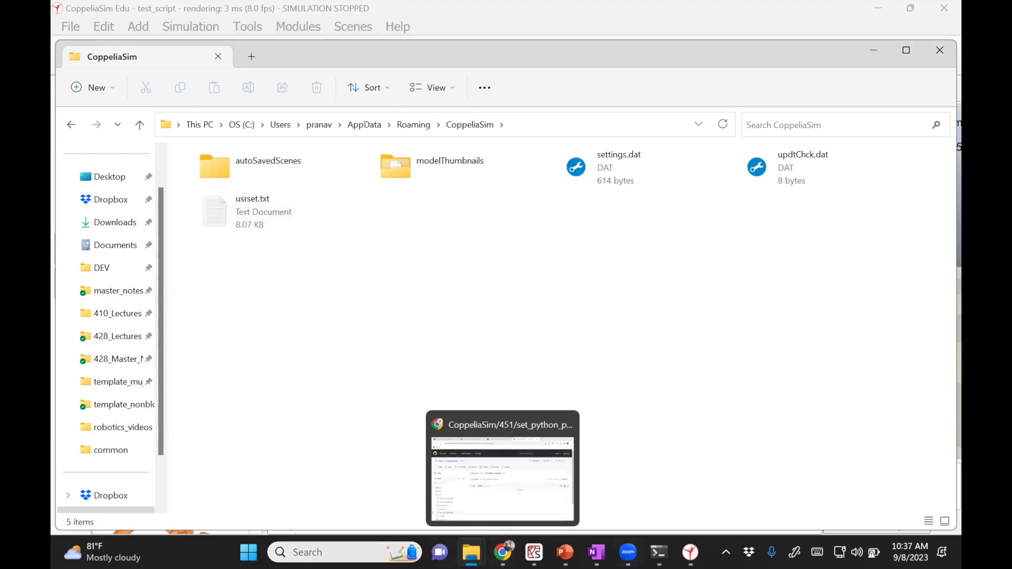
pyautogui.click(364, 552)
pyautogui.write('cmd')
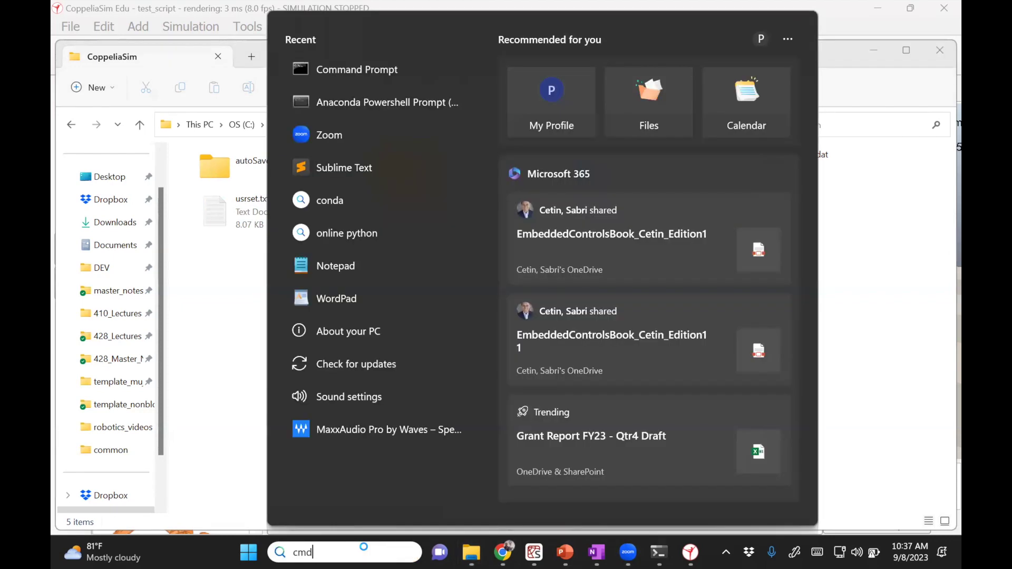
pyautogui.press('Return')
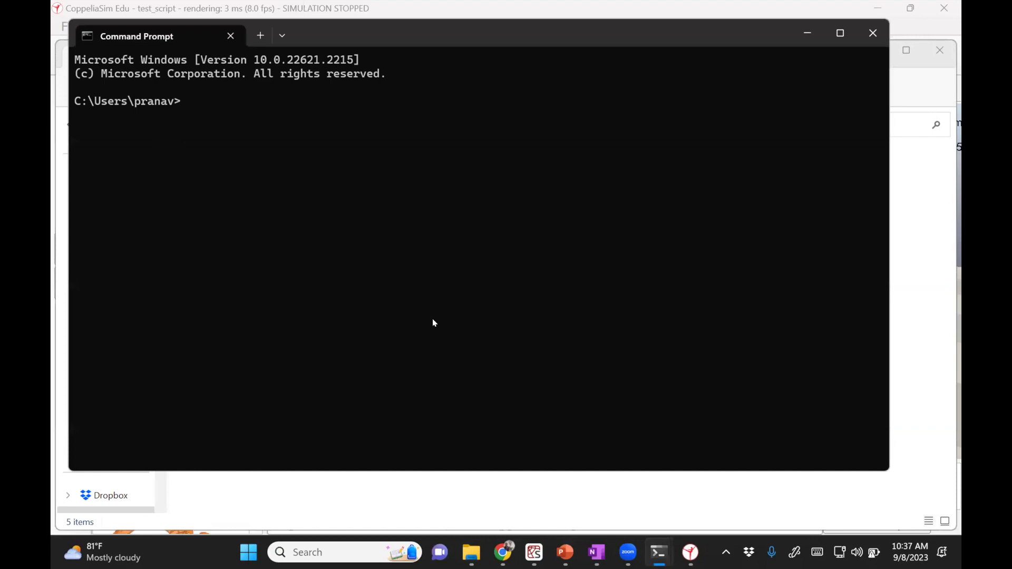
pyautogui.write('where python')
pyautogui.press('Return')
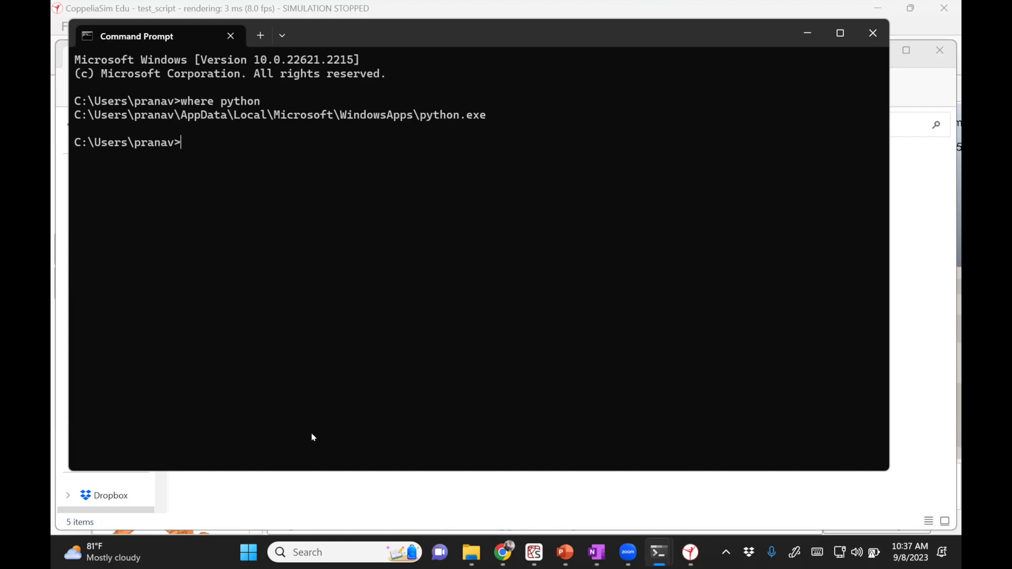
# Search the web for "python download" in Chrome, open the python.org Download Python page, and return to the Command Prompt
pyautogui.click(505, 552)
pyautogui.hotkey('ctrl', 't')
pyautogui.write('pyth')
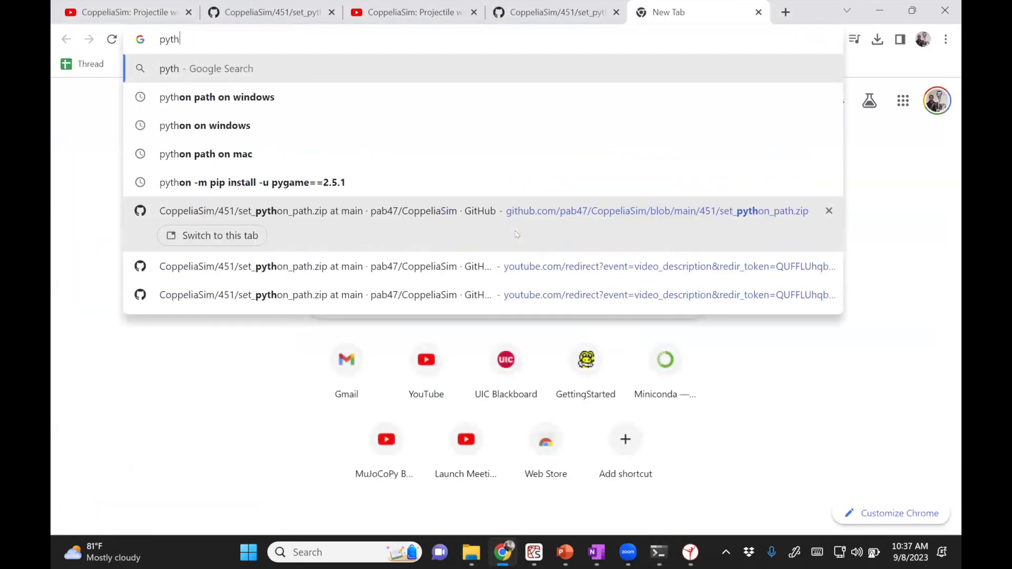
pyautogui.write('on downlo')
pyautogui.press('Return')
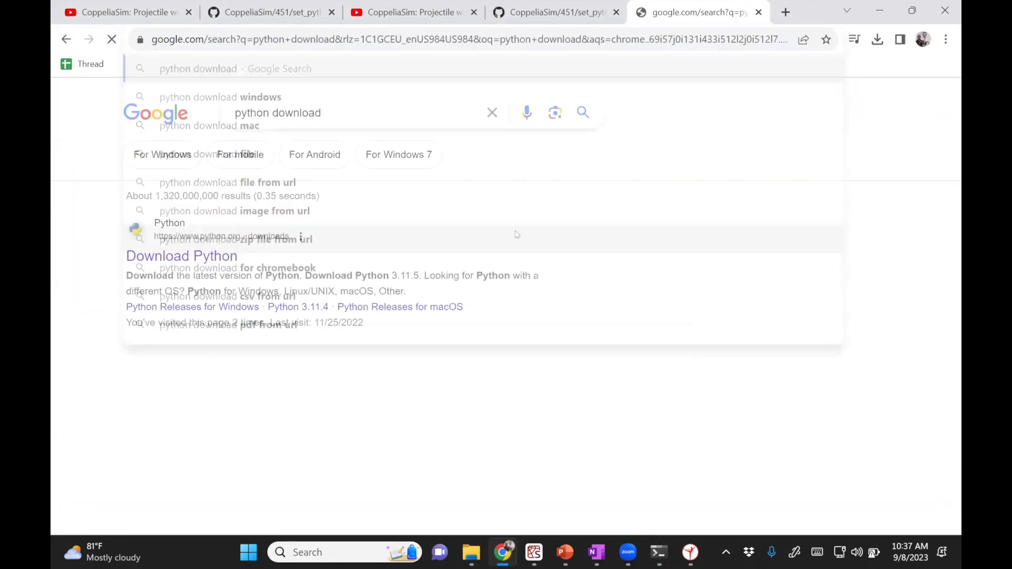
pyautogui.click(200, 258)
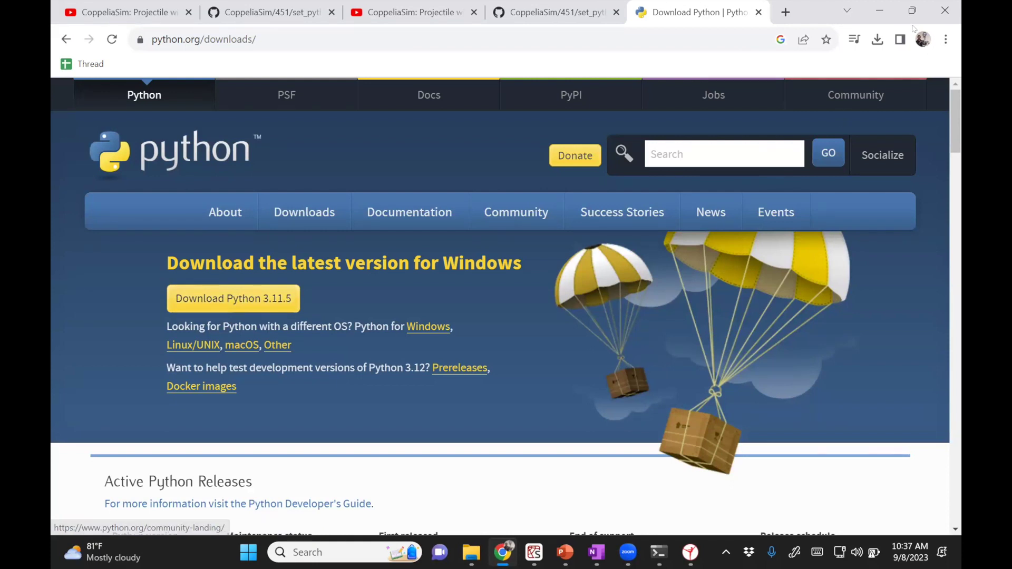
pyautogui.click(880, 10)
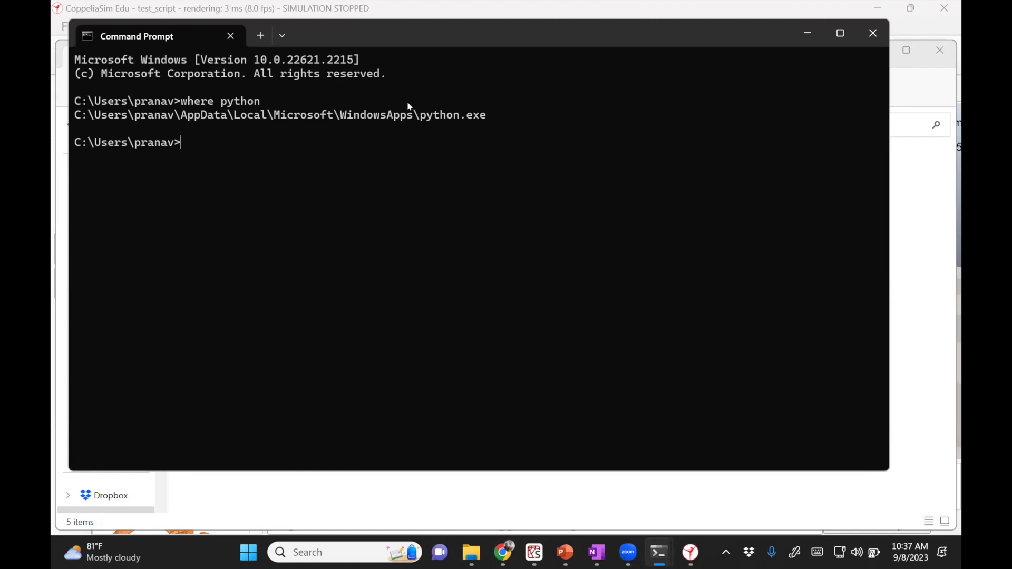
# Copy the python.exe path from the "where python" output in the Command Prompt
pyautogui.moveTo(488, 116); pyautogui.dragTo(56, 118)
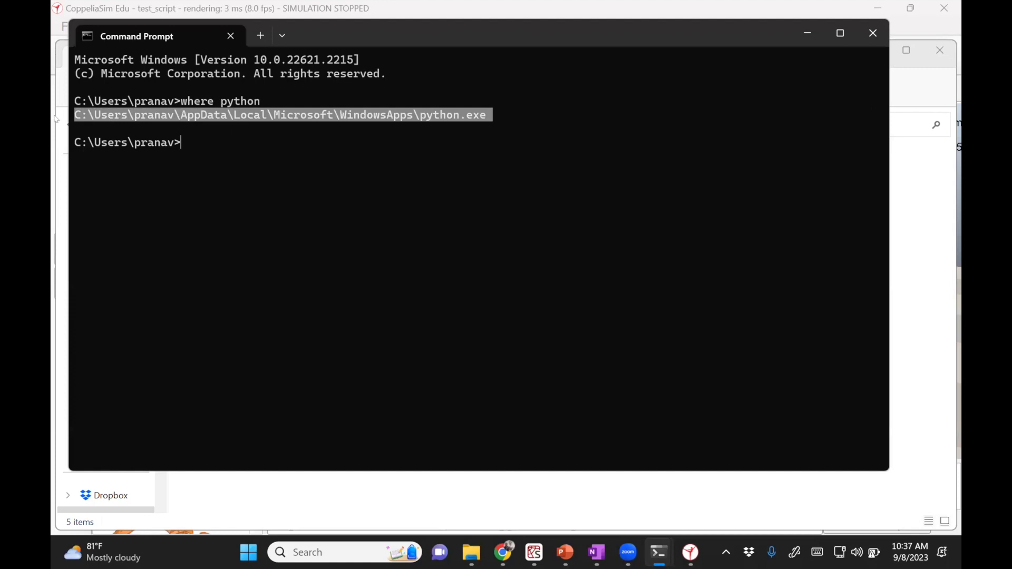
pyautogui.hotkey('ctrl', 'c')
pyautogui.moveTo(74, 117); pyautogui.dragTo(485, 118)
pyautogui.hotkey('ctrl', 'c')
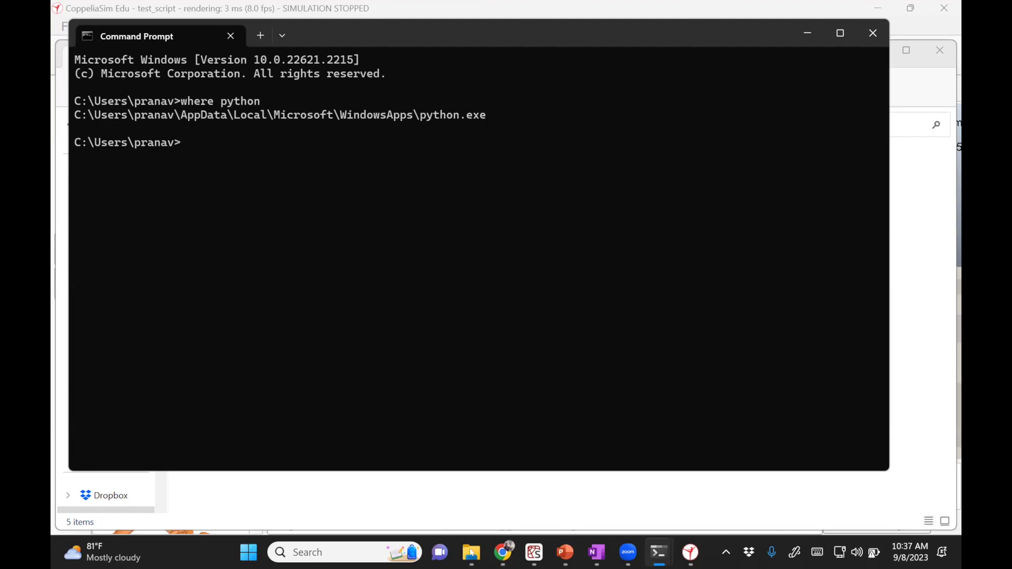
# Open usrset.txt from the AppData\Roaming\CoppeliaSim folder and search it for "python" to reach the defaultPython line
pyautogui.moveTo(471, 554)
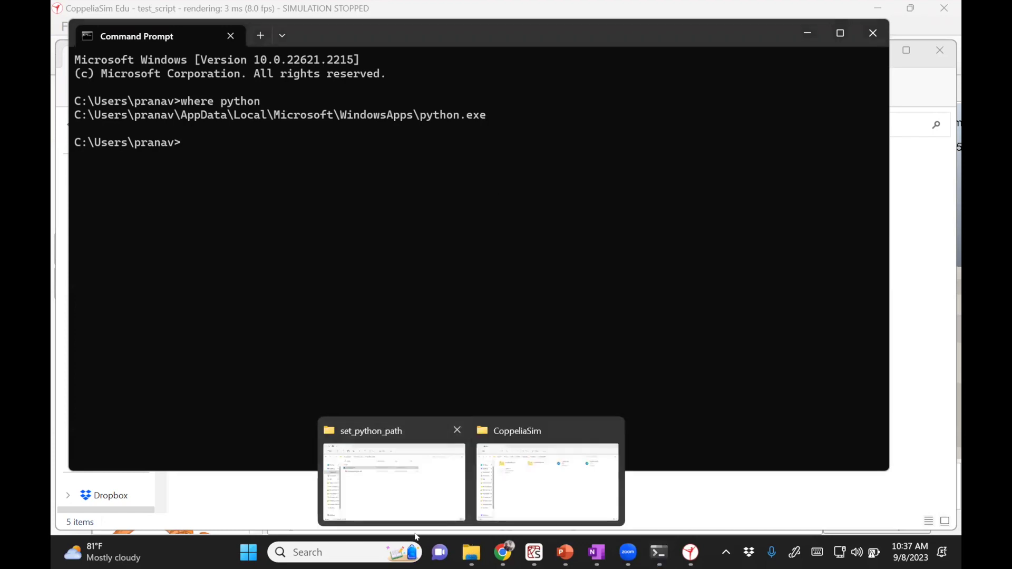
pyautogui.click(508, 476)
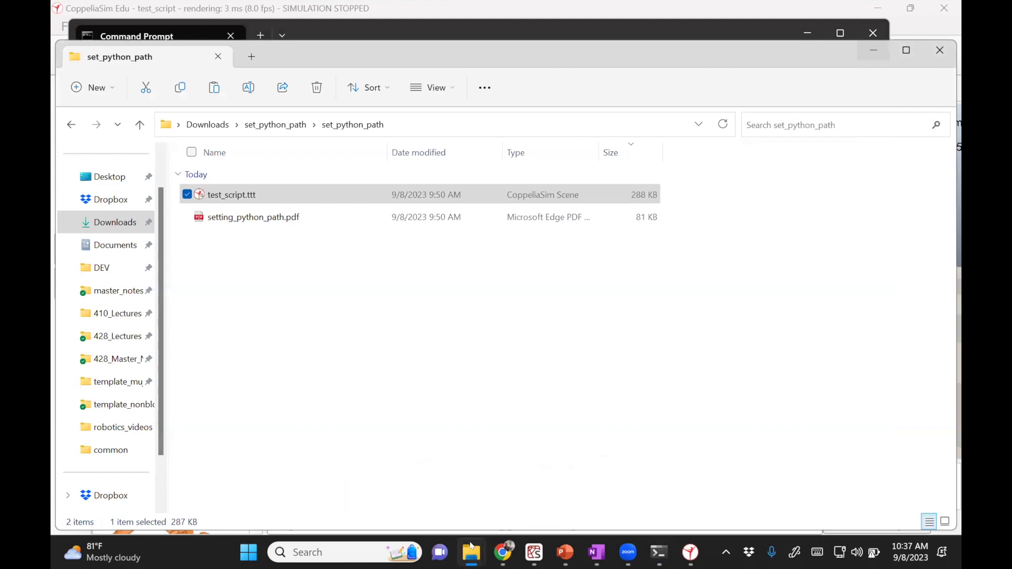
pyautogui.click(488, 488)
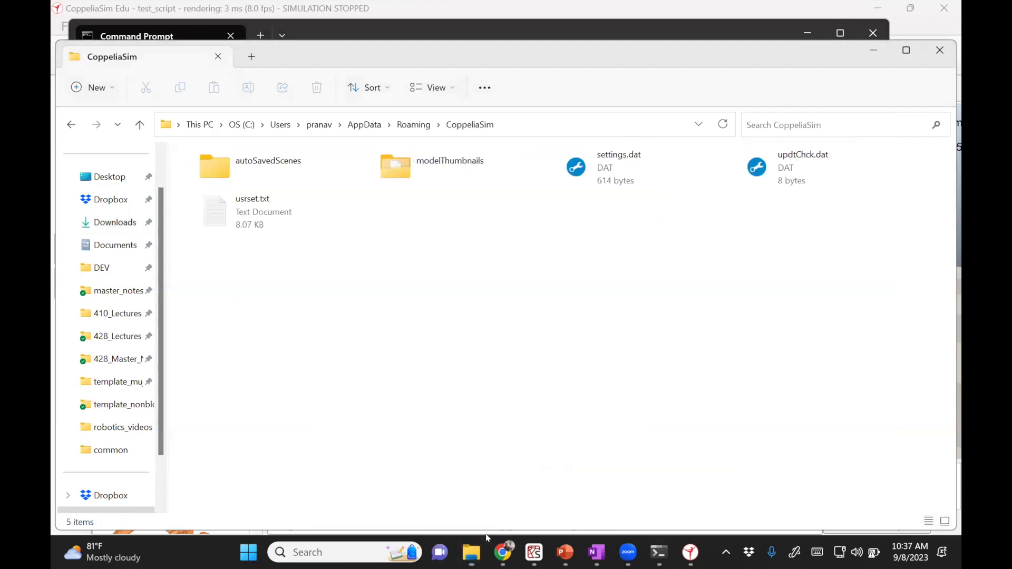
pyautogui.doubleClick(242, 211)
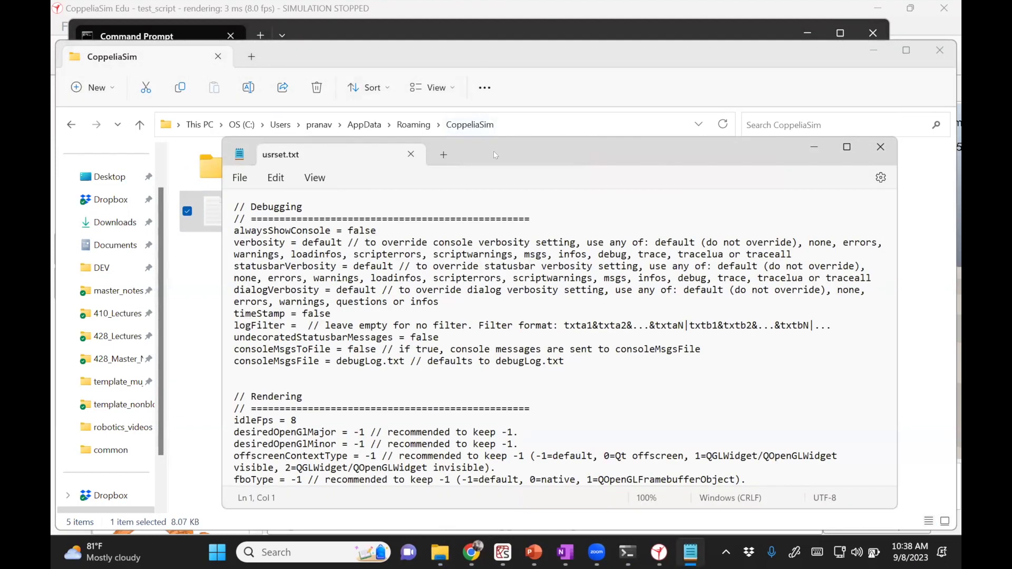
pyautogui.hotkey('ctrl', 'f')
pyautogui.write('p')
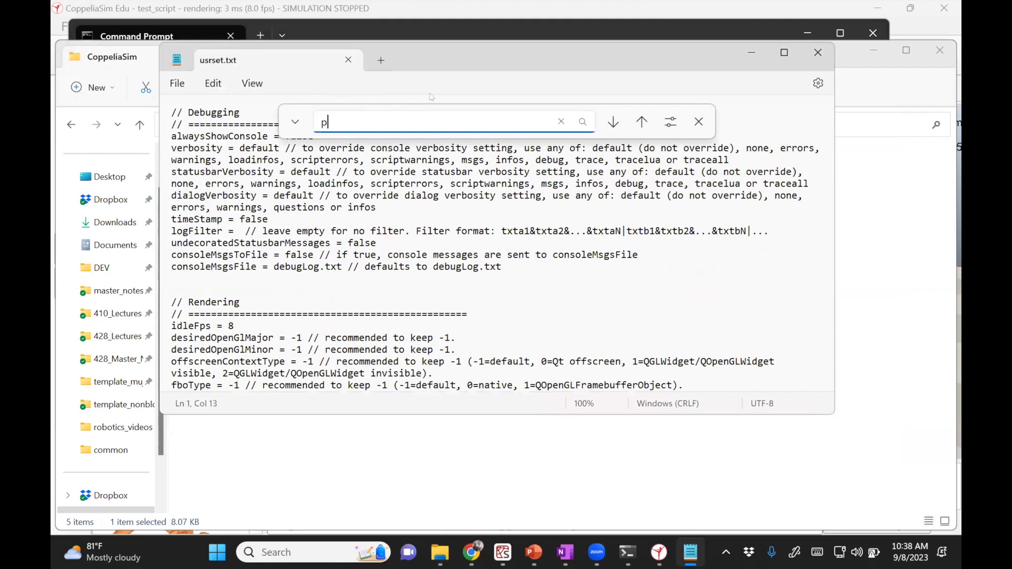
pyautogui.write('ython')
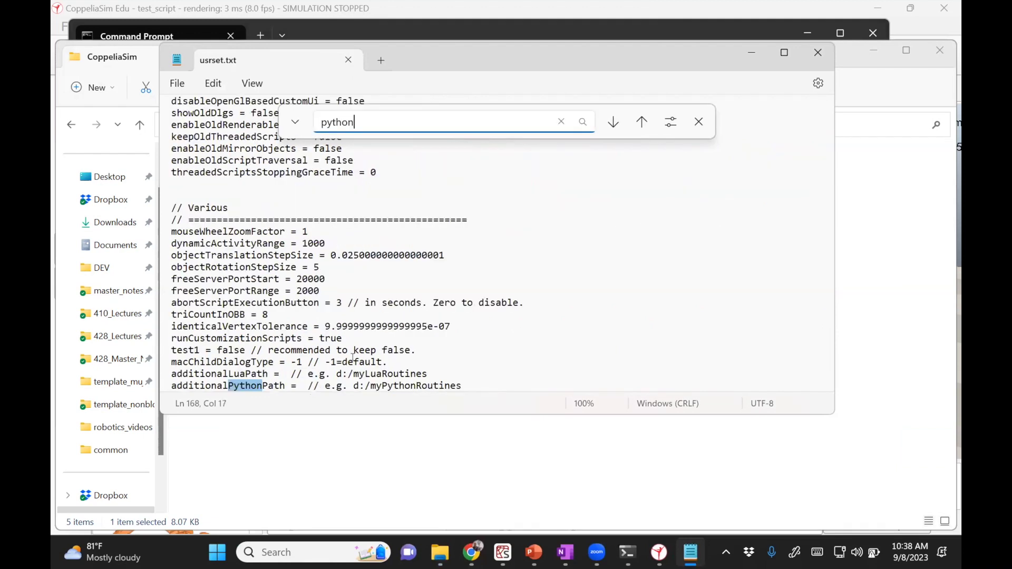
pyautogui.scroll(-2, 352, 364)
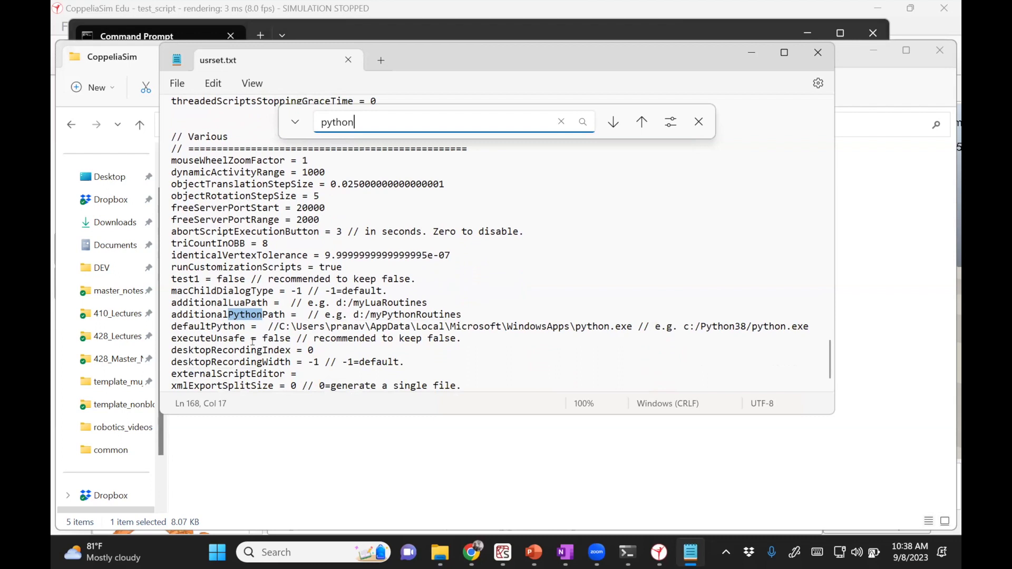
# Remove the // in front of the python.exe path on the defaultPython line and close usrset.txt
pyautogui.moveTo(244, 327); pyautogui.dragTo(170, 325)
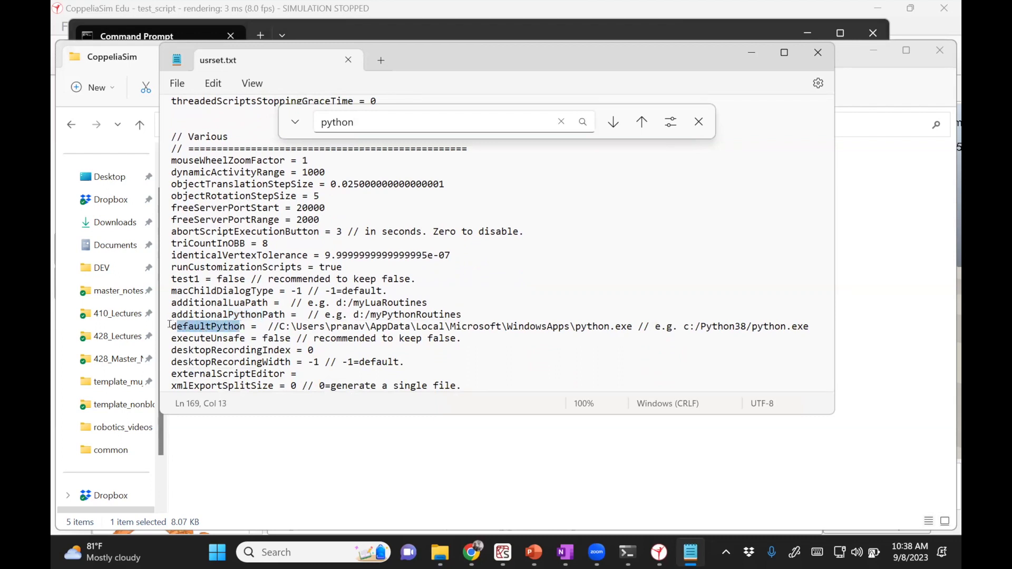
pyautogui.moveTo(278, 326); pyautogui.dragTo(631, 320)
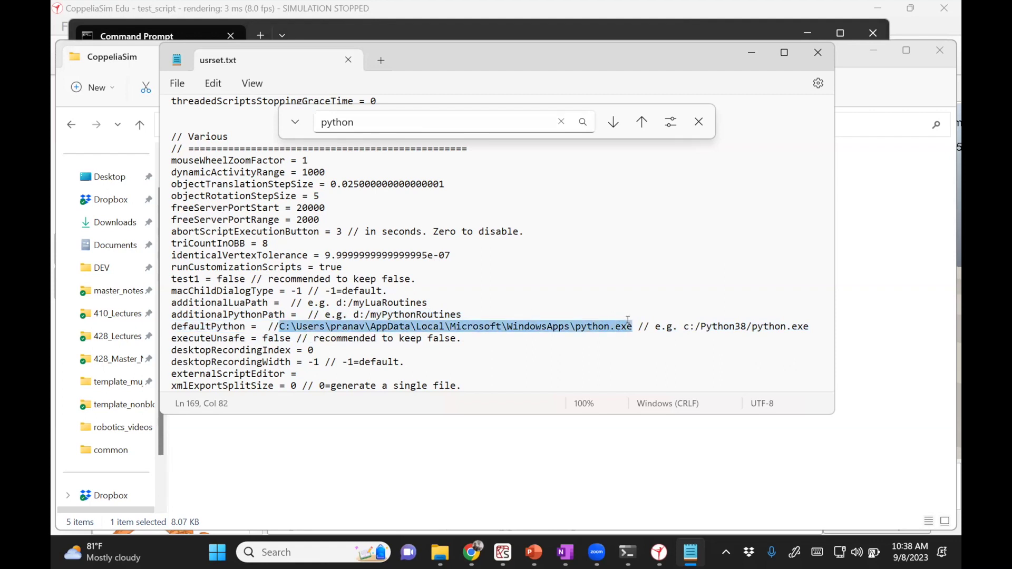
pyautogui.click(280, 326)
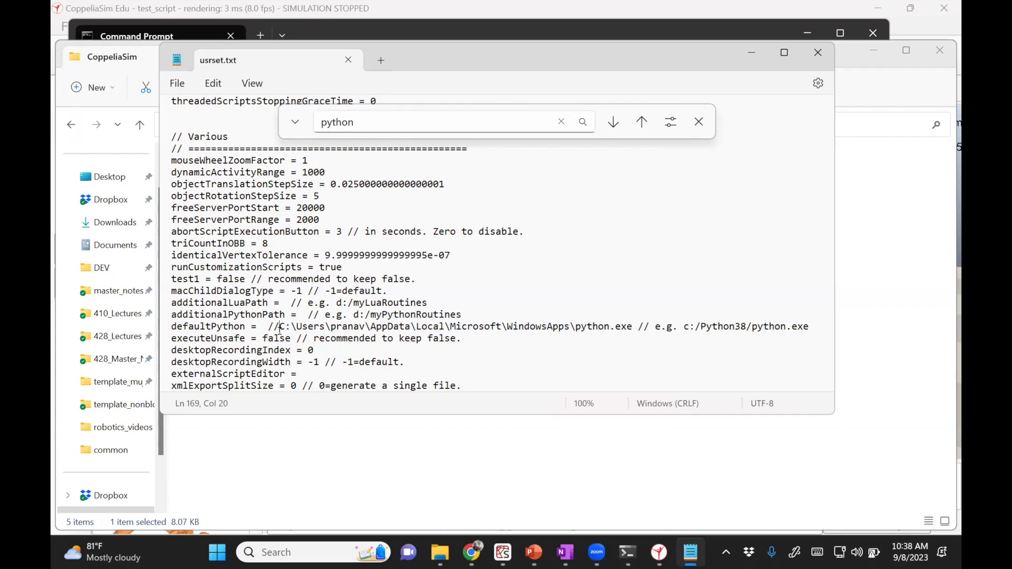
pyautogui.press('BackSpace')
pyautogui.press('BackSpace')
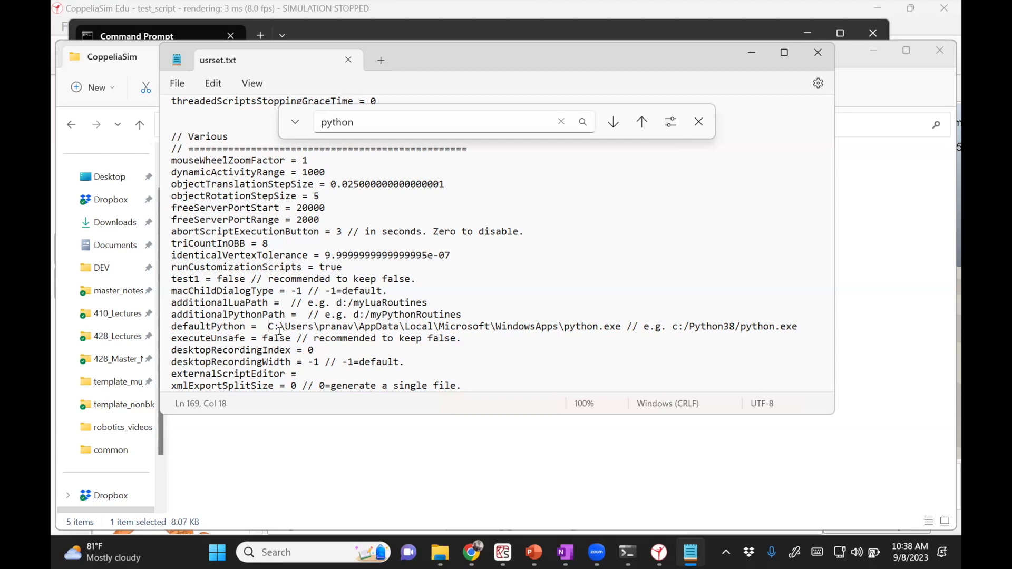
pyautogui.click(819, 54)
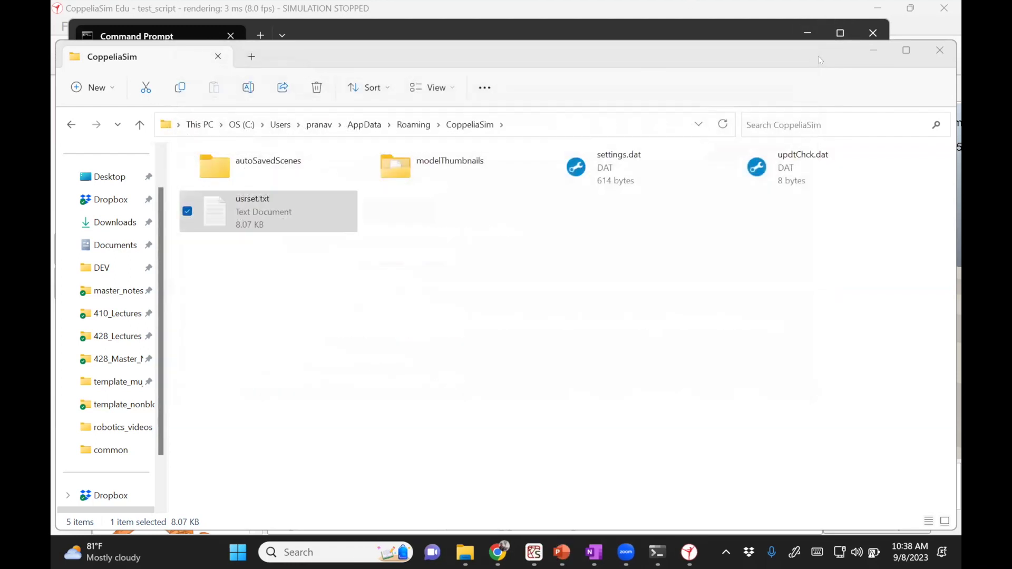
# Dismiss CoppeliaSim's Python interpreter warning and exit the program, agreeing to stop the suspended simulation
pyautogui.moveTo(690, 553)
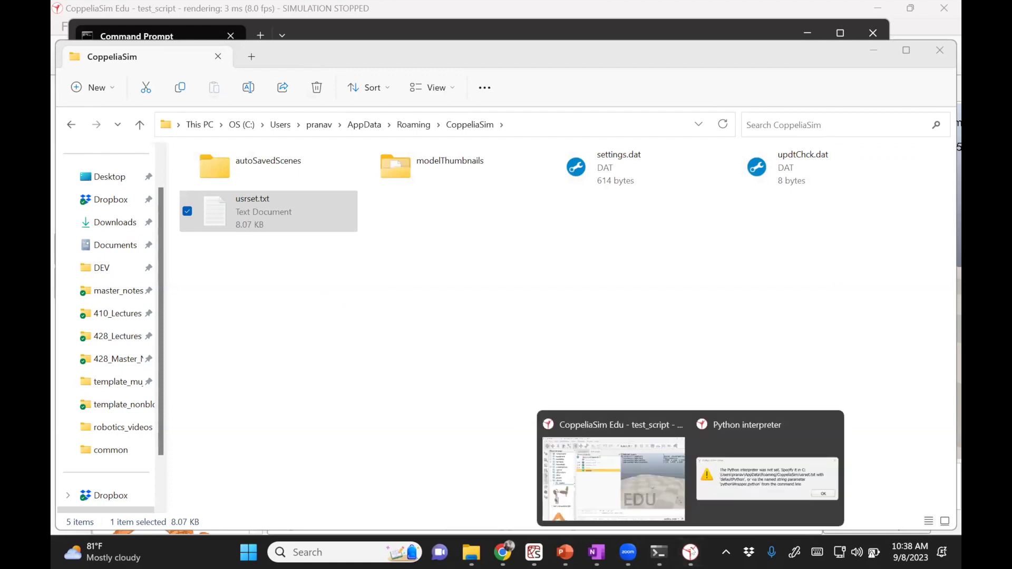
pyautogui.click(767, 477)
pyautogui.click(685, 301)
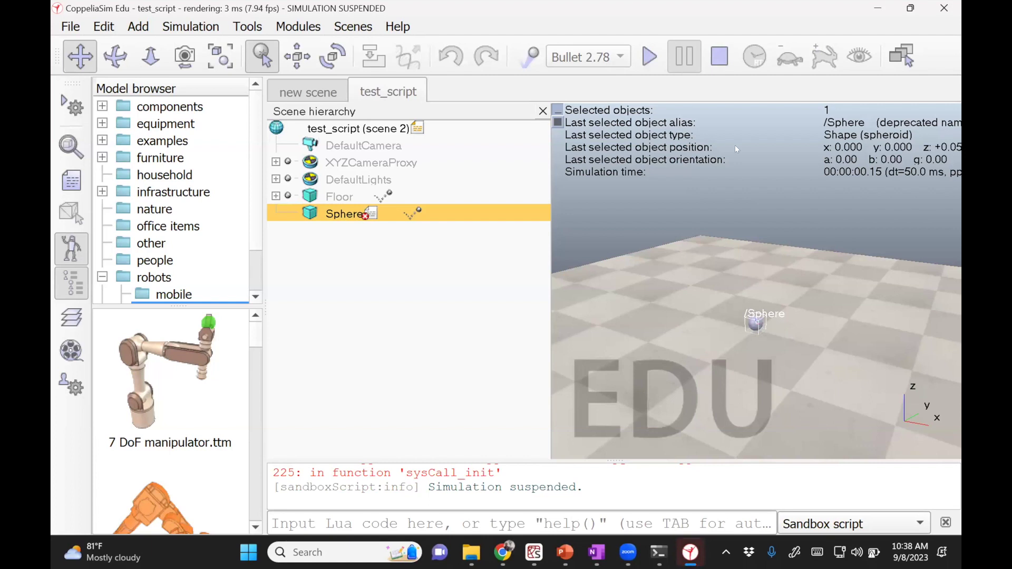
pyautogui.click(944, 8)
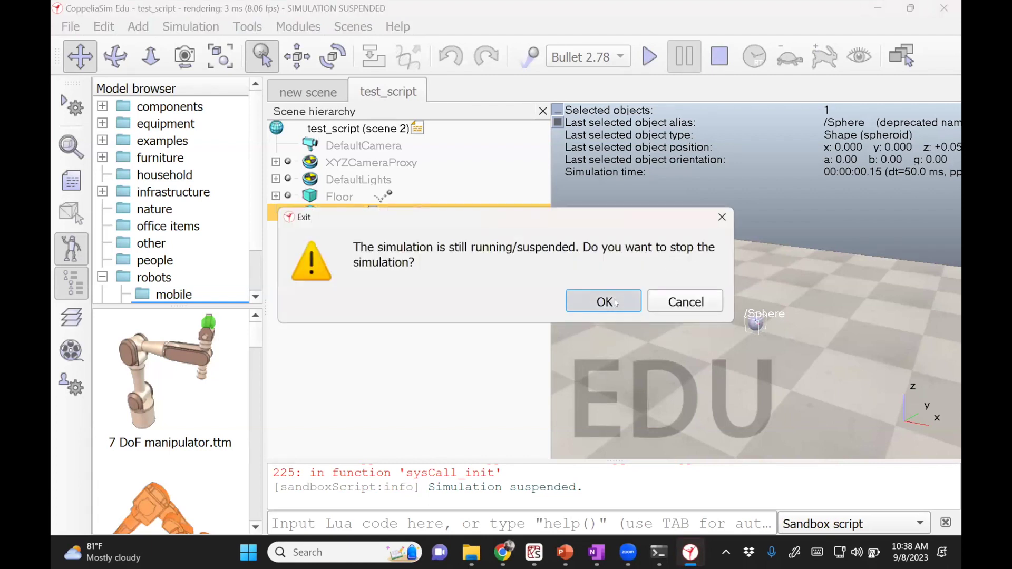
pyautogui.click(614, 299)
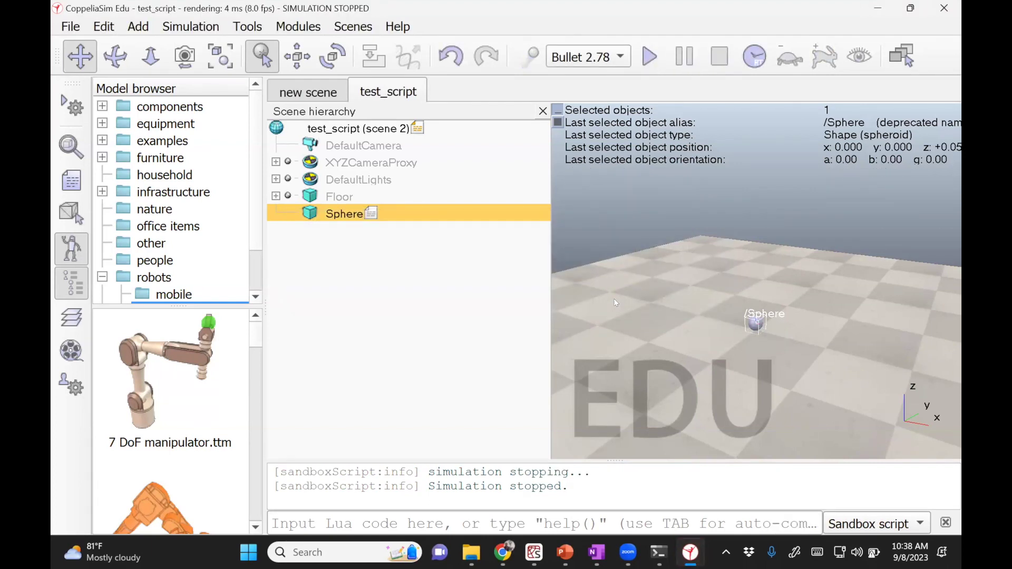
pyautogui.click(944, 8)
pyautogui.click(533, 303)
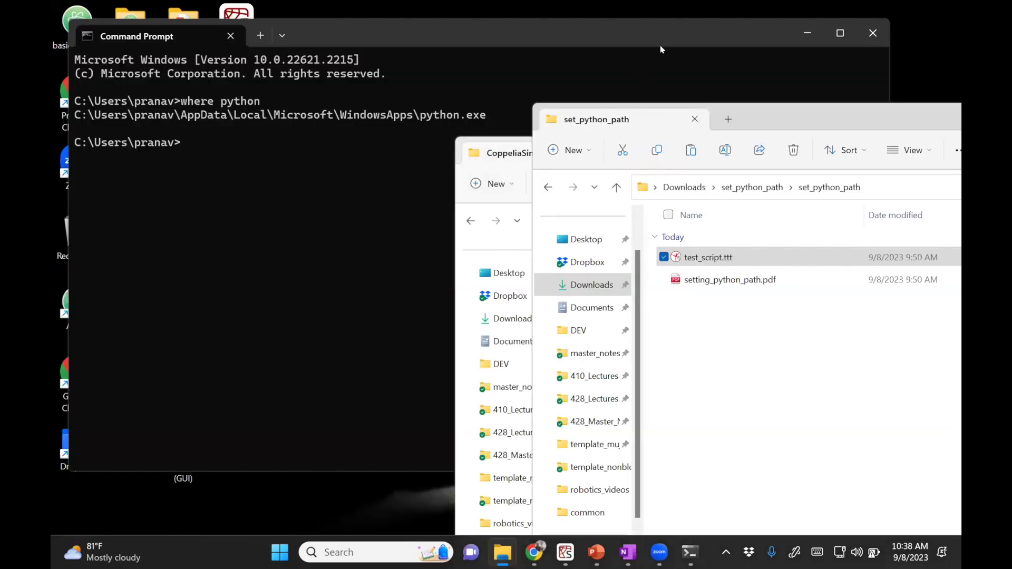
# Minimize the Command Prompt and relaunch CoppeliaSim from the desktop
pyautogui.click(661, 49)
pyautogui.click(807, 33)
pyautogui.doubleClick(257, 233)
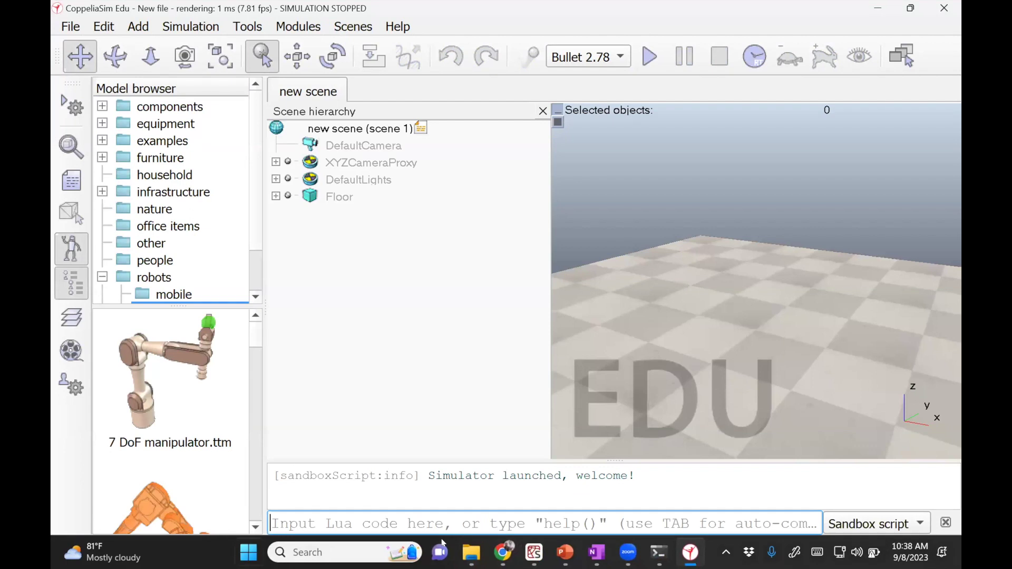
# Load test_script.ttt from the set_python_path folder into CoppeliaSim as a new scene
pyautogui.moveTo(456, 535)
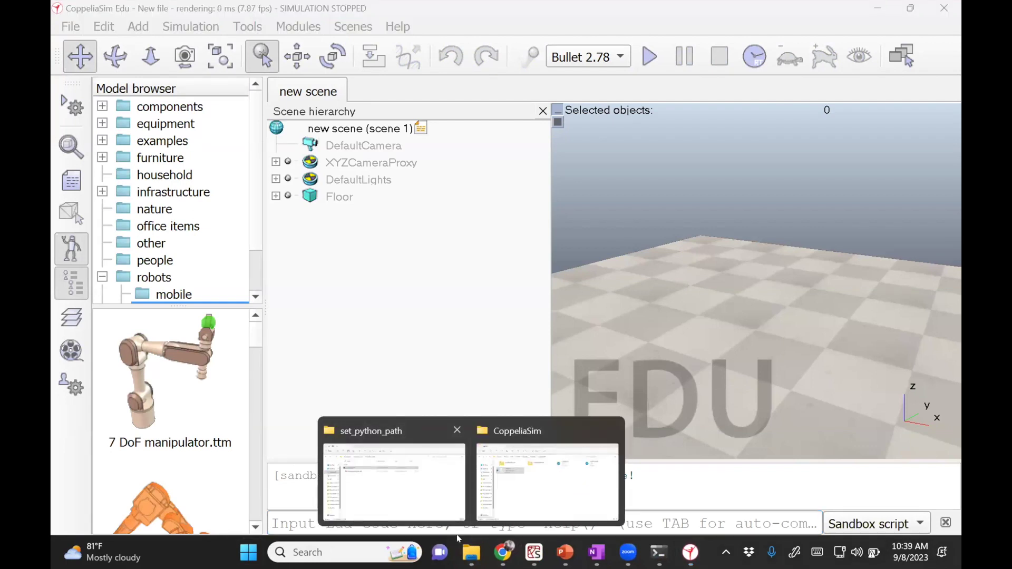
pyautogui.click(394, 480)
pyautogui.moveTo(790, 113); pyautogui.dragTo(295, 139)
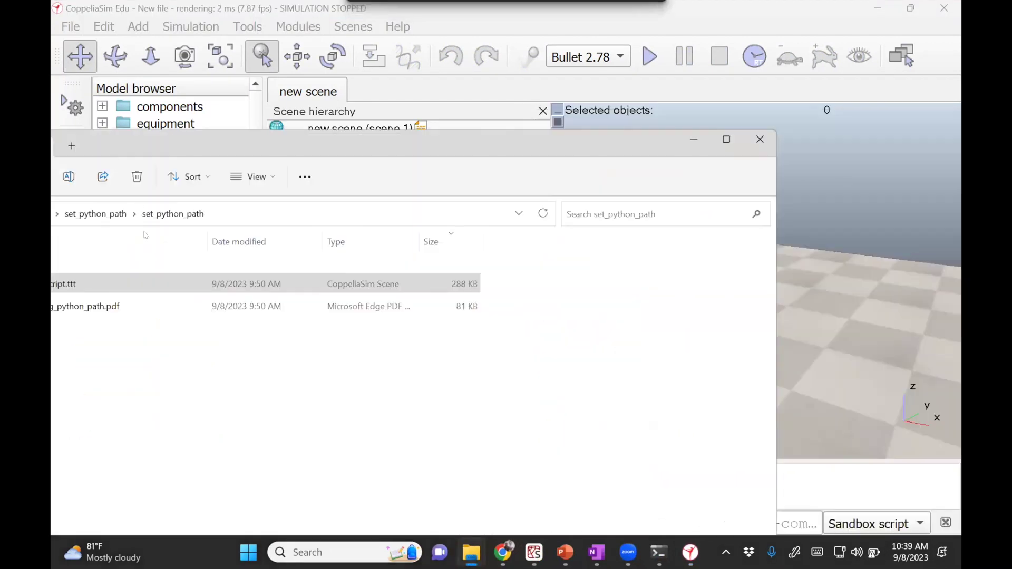
pyautogui.moveTo(139, 141); pyautogui.dragTo(360, 232)
pyautogui.moveTo(283, 379); pyautogui.dragTo(659, 168)
pyautogui.click(630, 184)
# Run the simulation, enlarge the message log to read the script's output, and stop the simulation
pyautogui.click(659, 53)
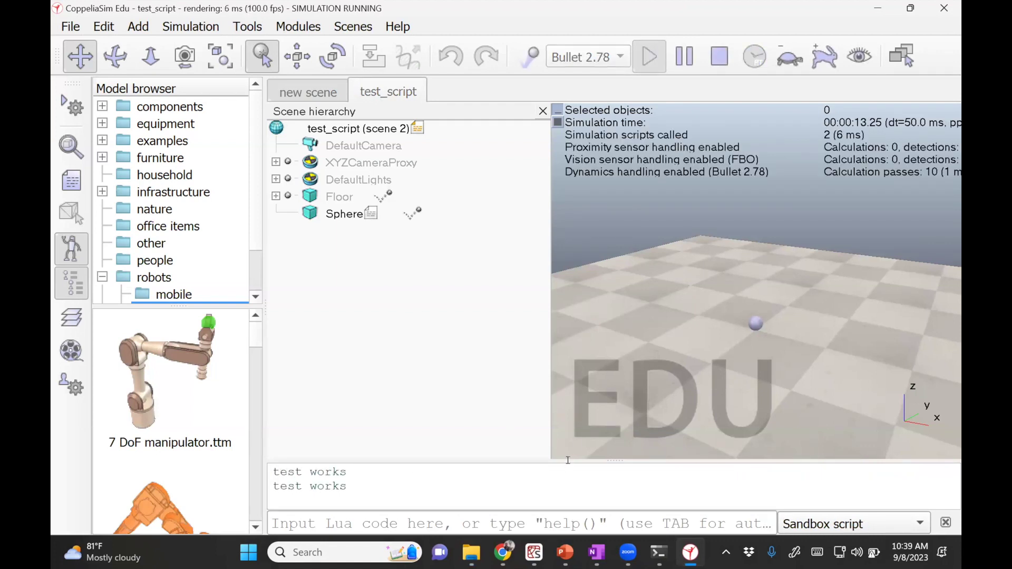
pyautogui.moveTo(571, 460); pyautogui.dragTo(571, 308)
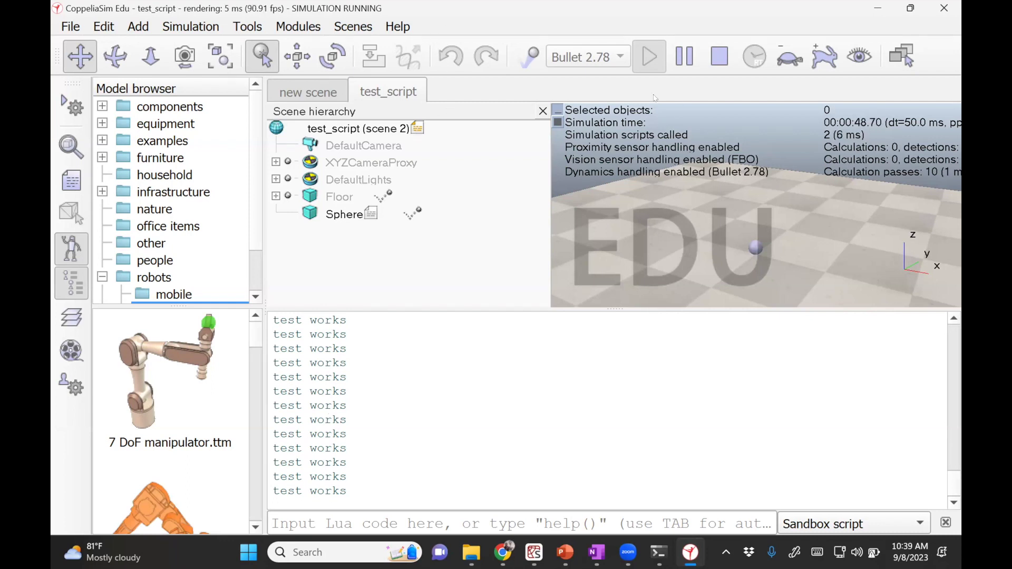
pyautogui.click(720, 55)
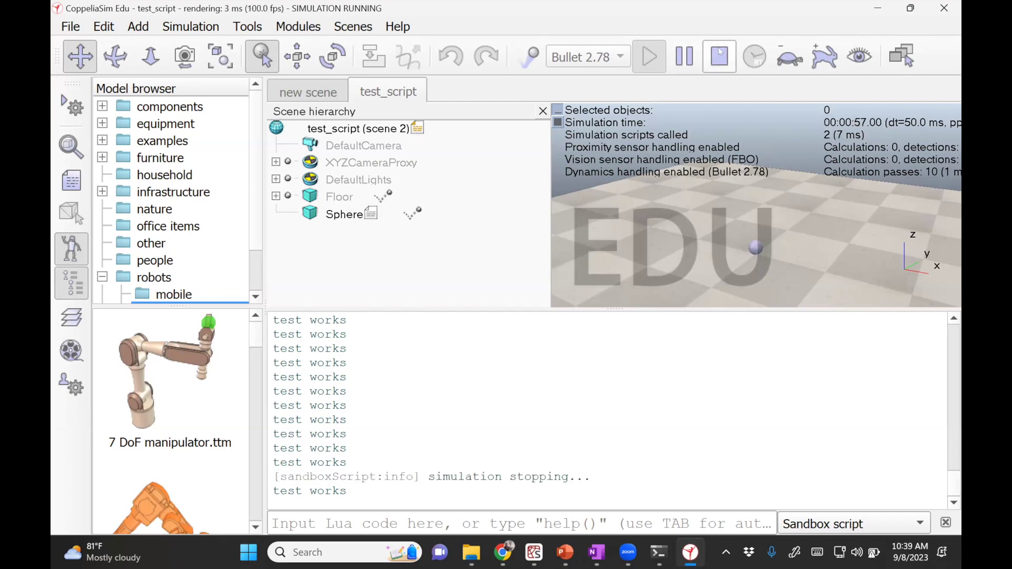
# Open the Sphere's child script to review its print statement, and close the script editor
pyautogui.doubleClick(371, 213)
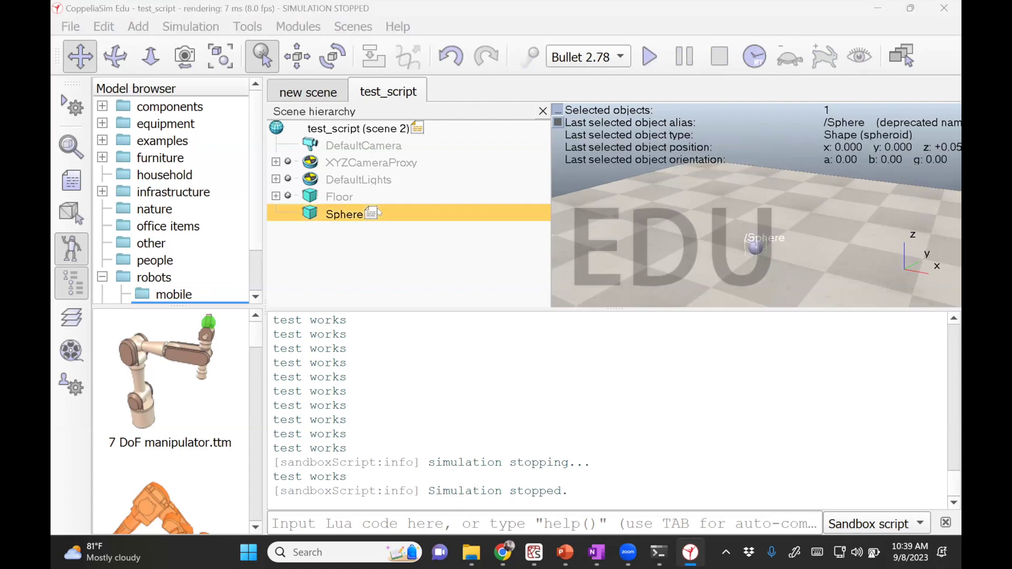
pyautogui.click(271, 126)
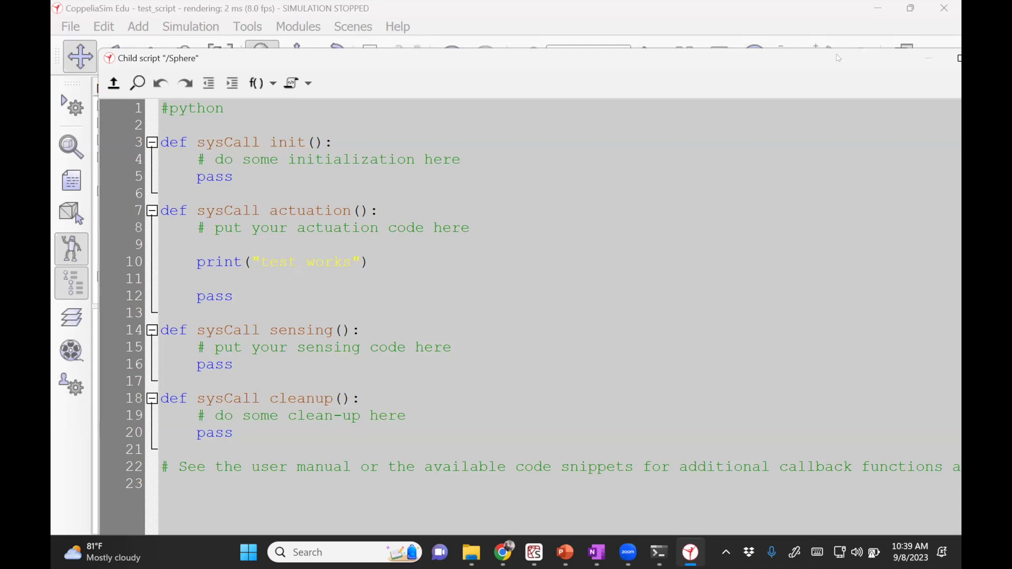
pyautogui.moveTo(945, 69); pyautogui.dragTo(850, 73)
pyautogui.click(900, 62)
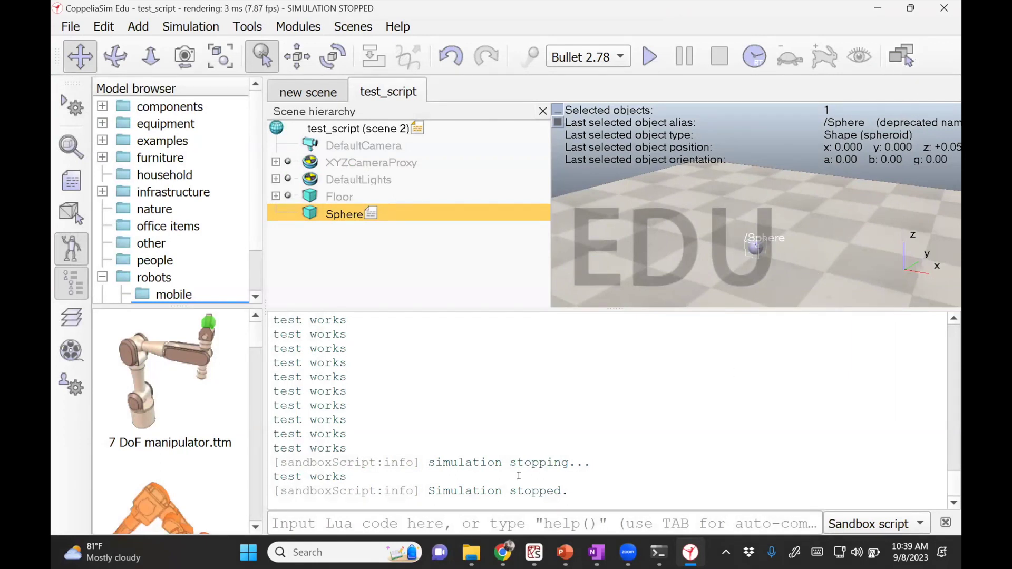
# Open setting_python_path.pdf from the set_python_path folder in File Explorer
pyautogui.click(466, 551)
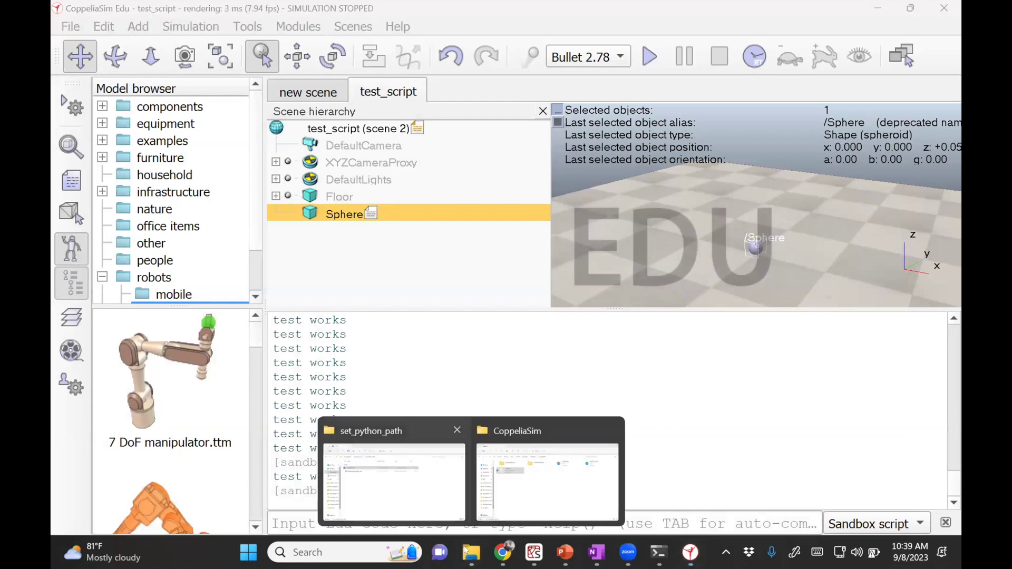
pyautogui.click(427, 474)
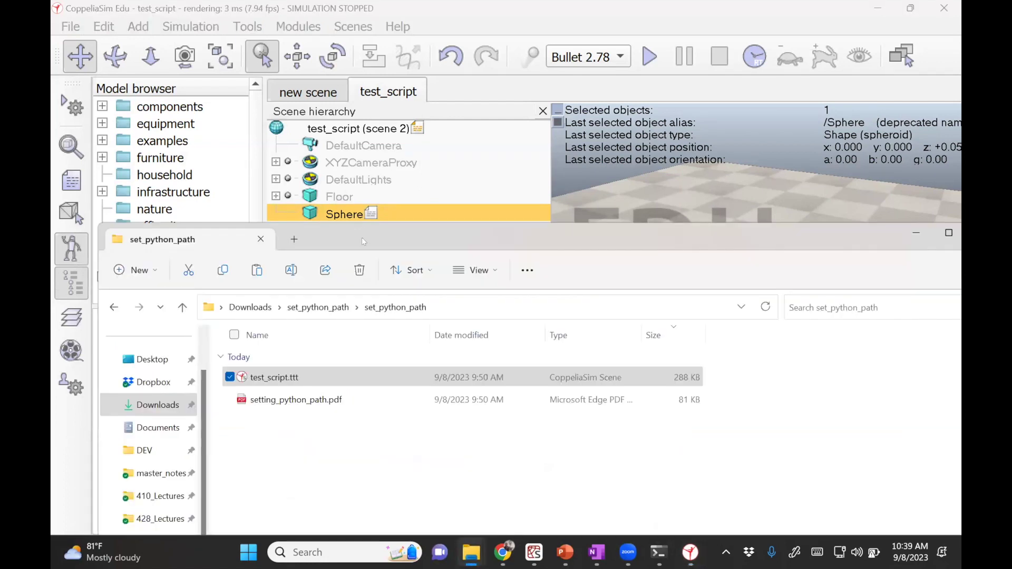
pyautogui.doubleClick(263, 258)
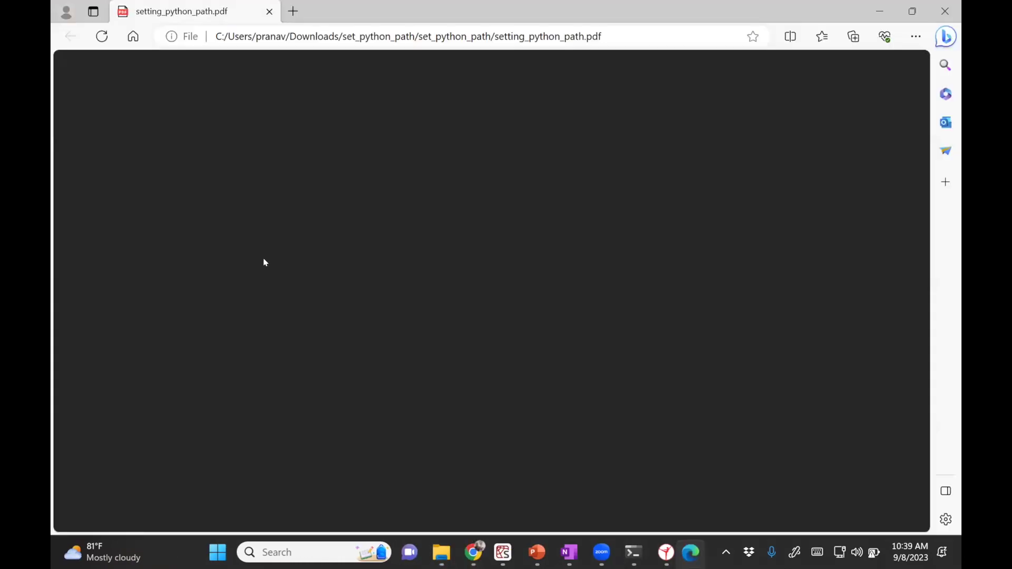
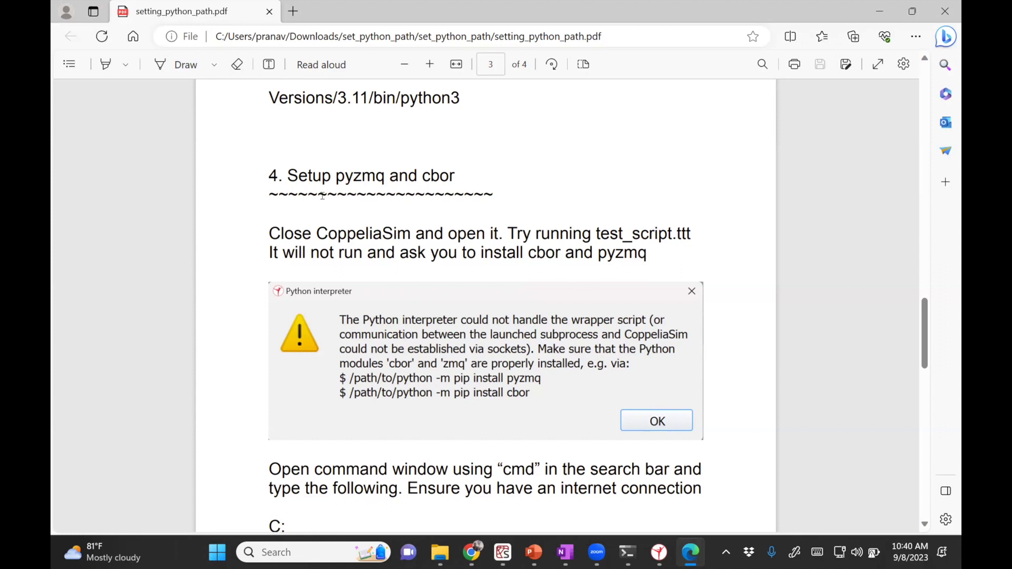
# Review the "Setup pyzmq and cbor" section of the PDF, from the pyzmq heading to the pip install commands
pyautogui.moveTo(331, 174); pyautogui.dragTo(385, 175)
pyautogui.click(474, 168)
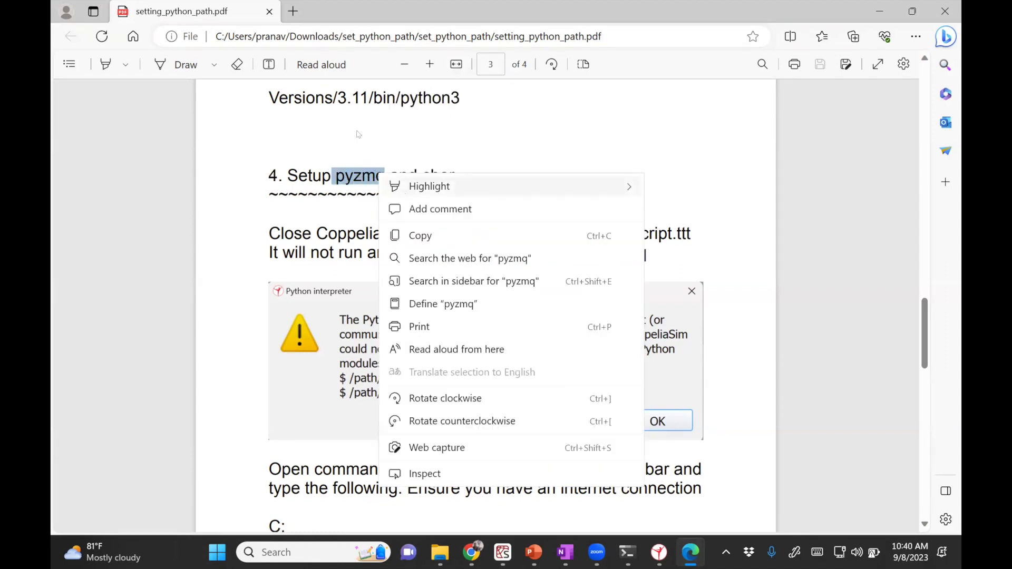
pyautogui.click(359, 134)
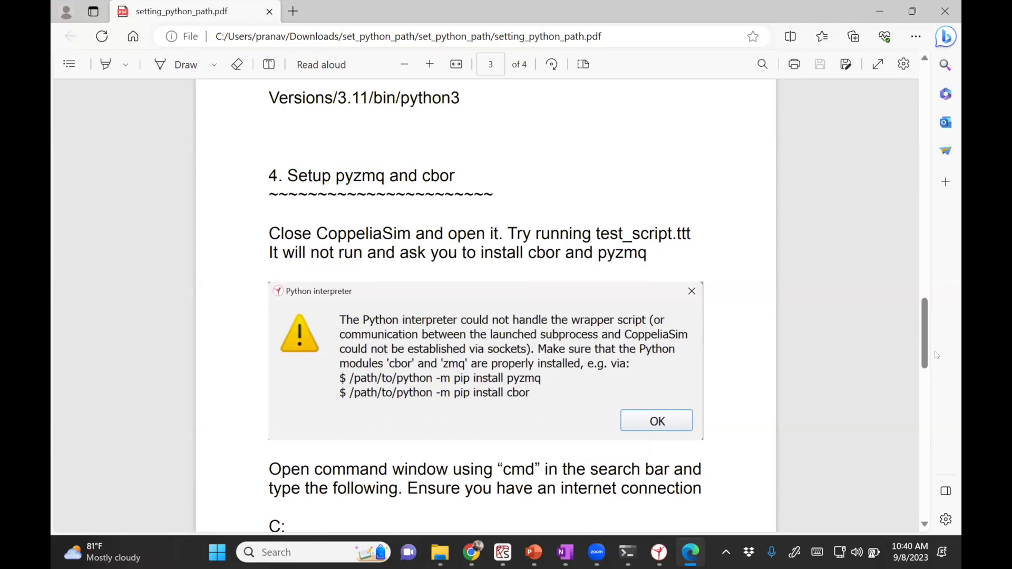
pyautogui.moveTo(923, 342); pyautogui.dragTo(924, 383)
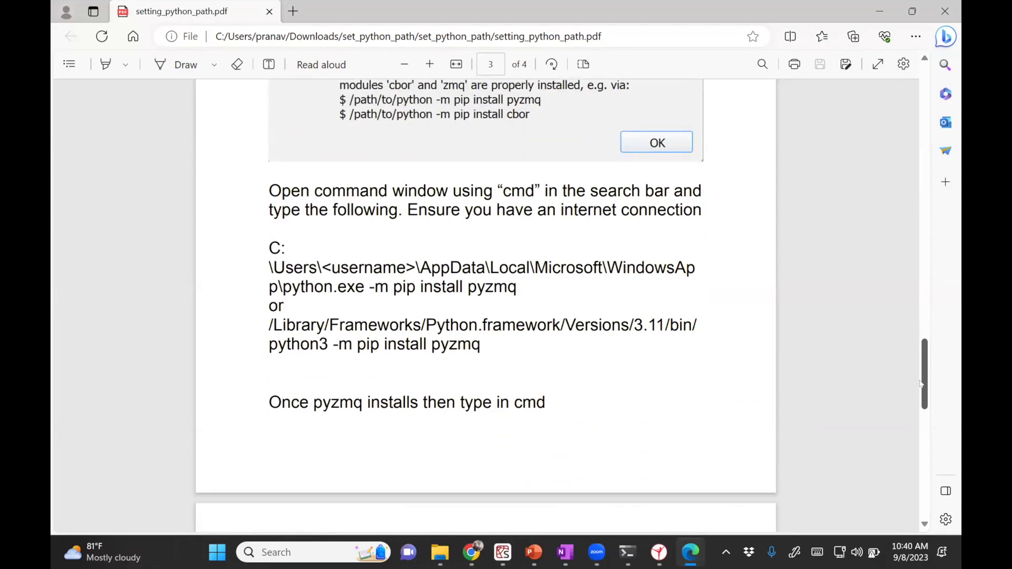
# Open a new Command Prompt window, move it below the pyzmq install commands, and add a Windows PowerShell tab
pyautogui.click(303, 550)
pyautogui.write('cmd')
pyautogui.press('Return')
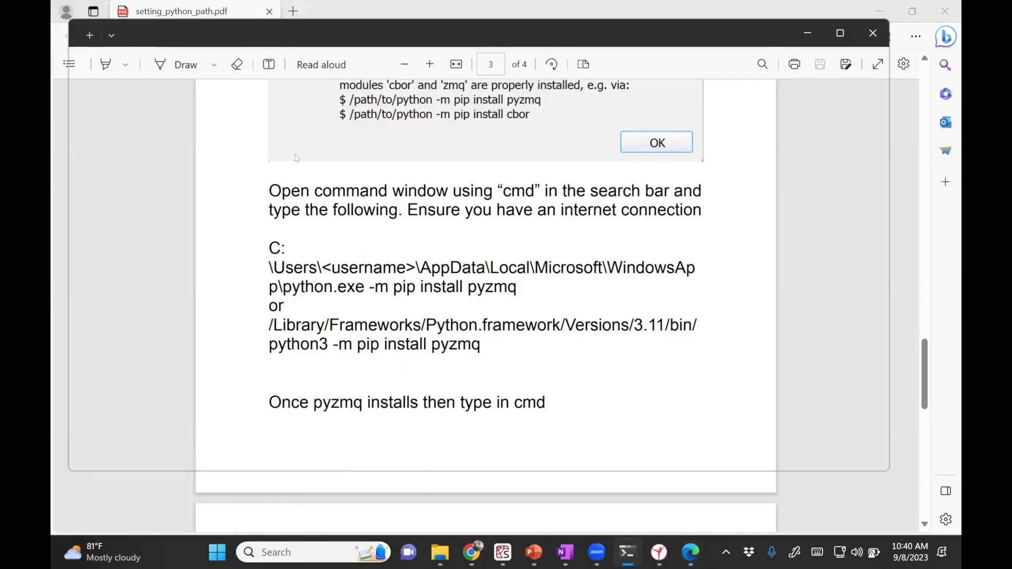
pyautogui.moveTo(332, 33); pyautogui.dragTo(424, 320)
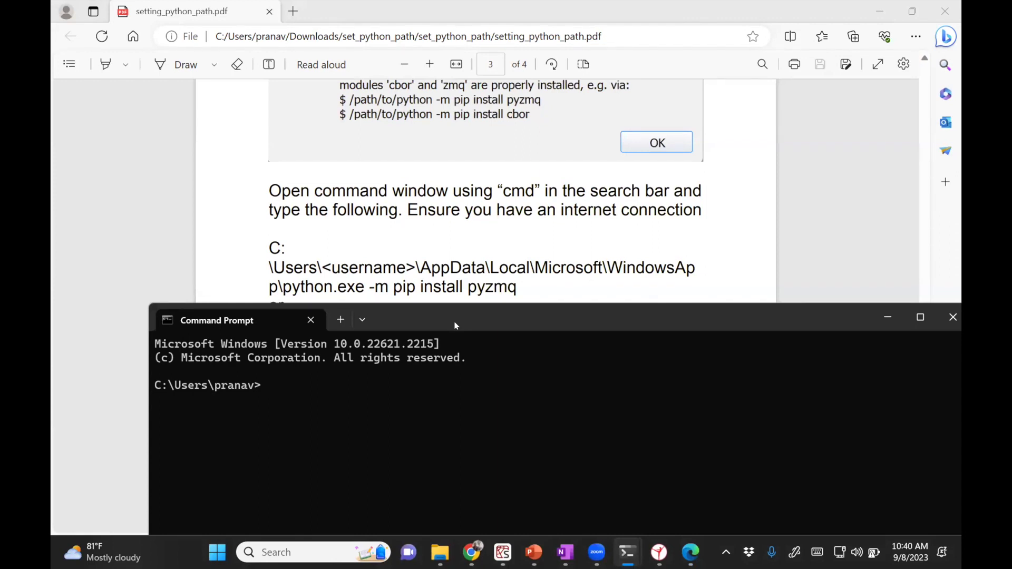
pyautogui.moveTo(455, 326); pyautogui.dragTo(493, 391)
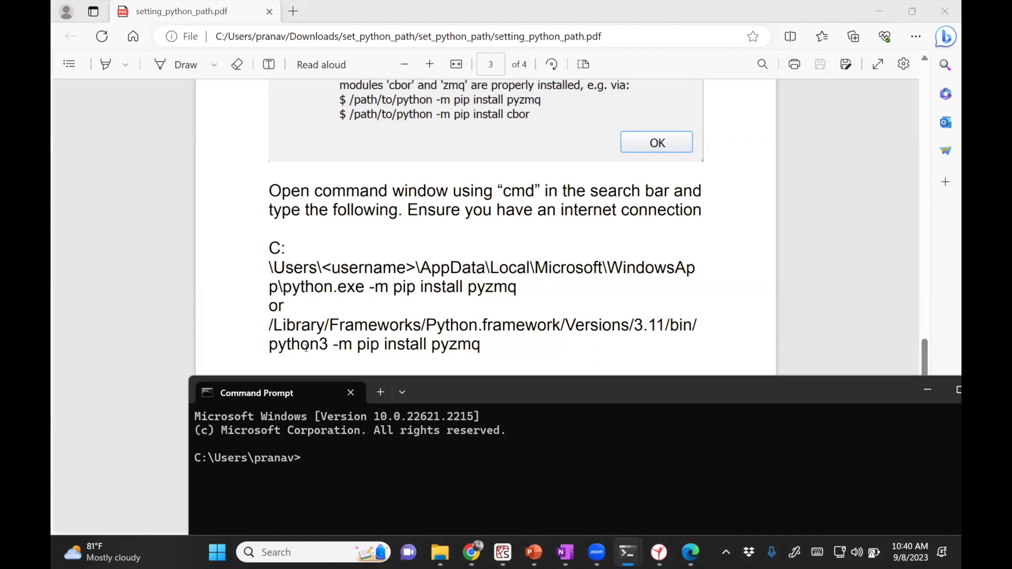
pyautogui.click(380, 392)
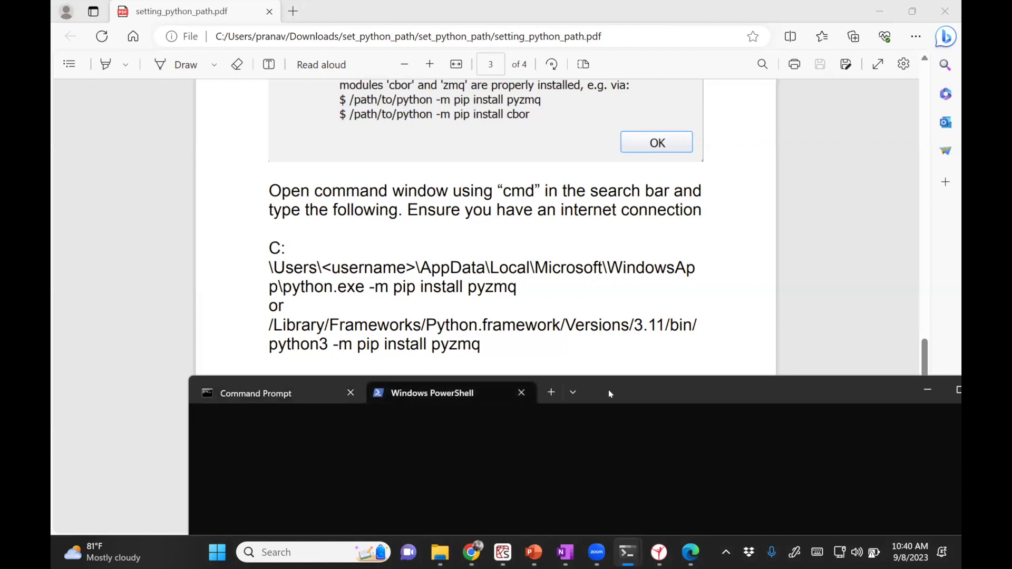
pyautogui.moveTo(615, 403); pyautogui.dragTo(626, 436)
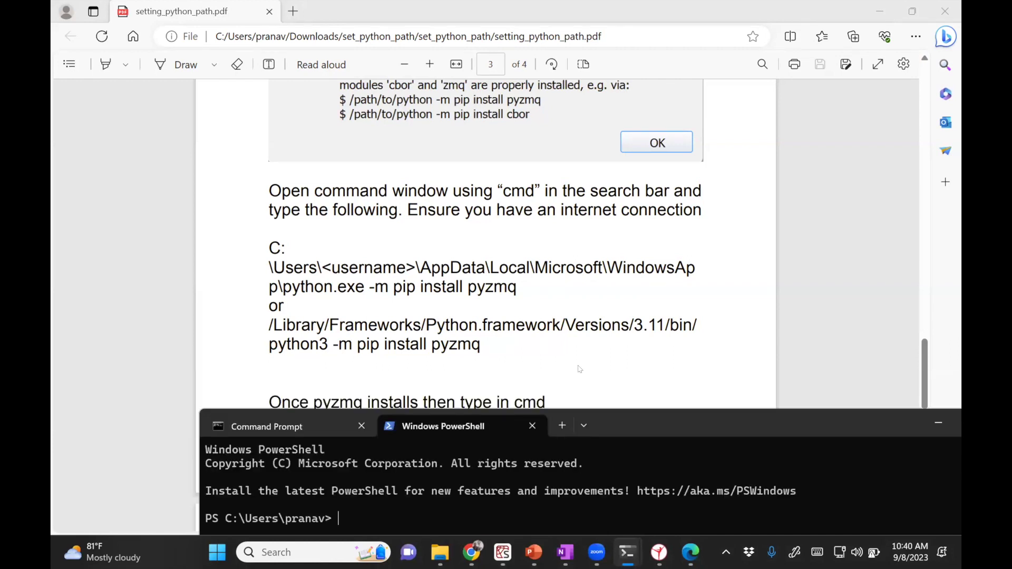
# Go back to the defaultPython instructions in the PDF and select the example Windows python.exe path
pyautogui.scroll(-6, 580, 370)
pyautogui.scroll(15, 579, 369)
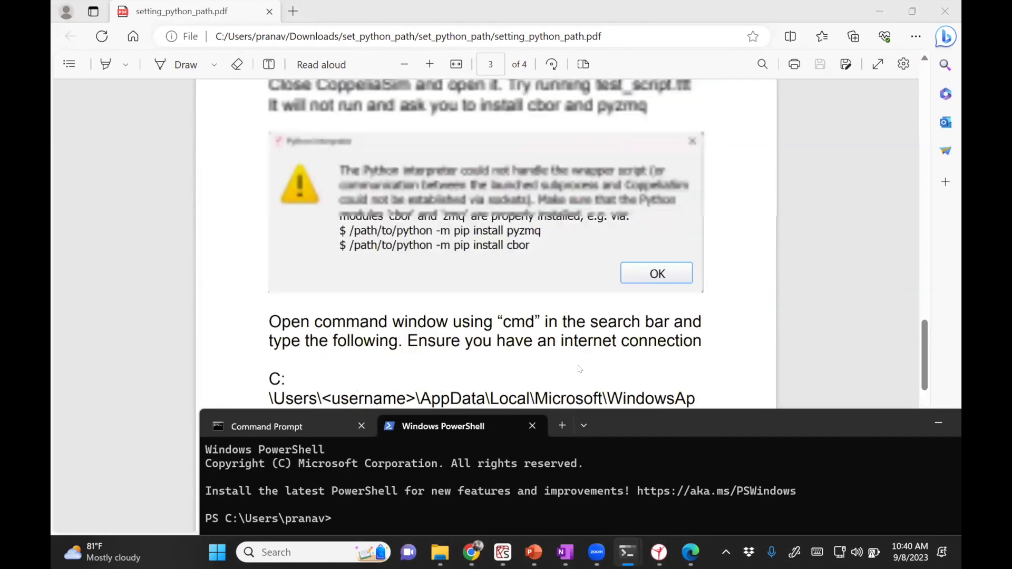
pyautogui.scroll(-6, 579, 369)
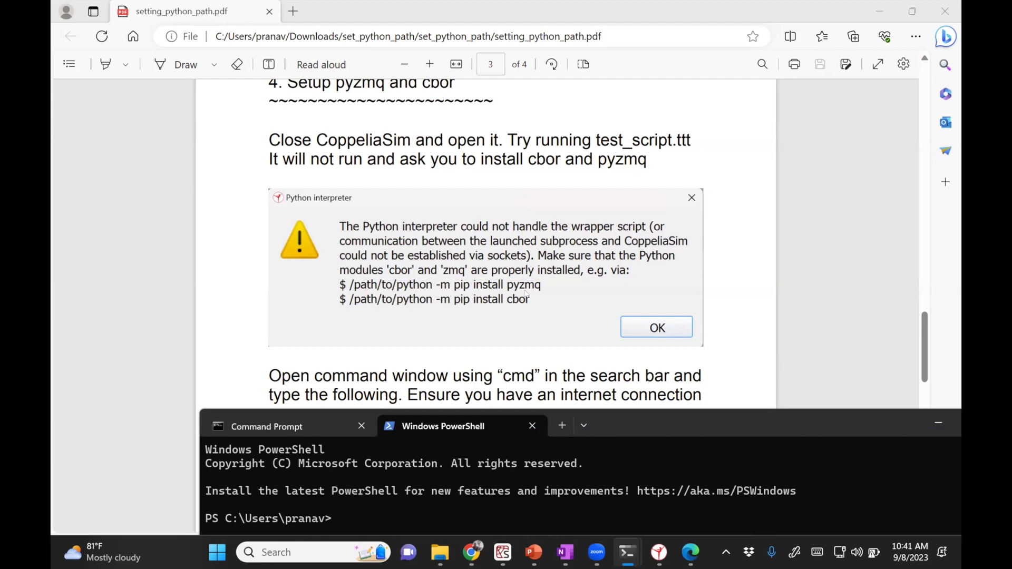
pyautogui.scroll(5, 506, 299)
pyautogui.scroll(2, 511, 304)
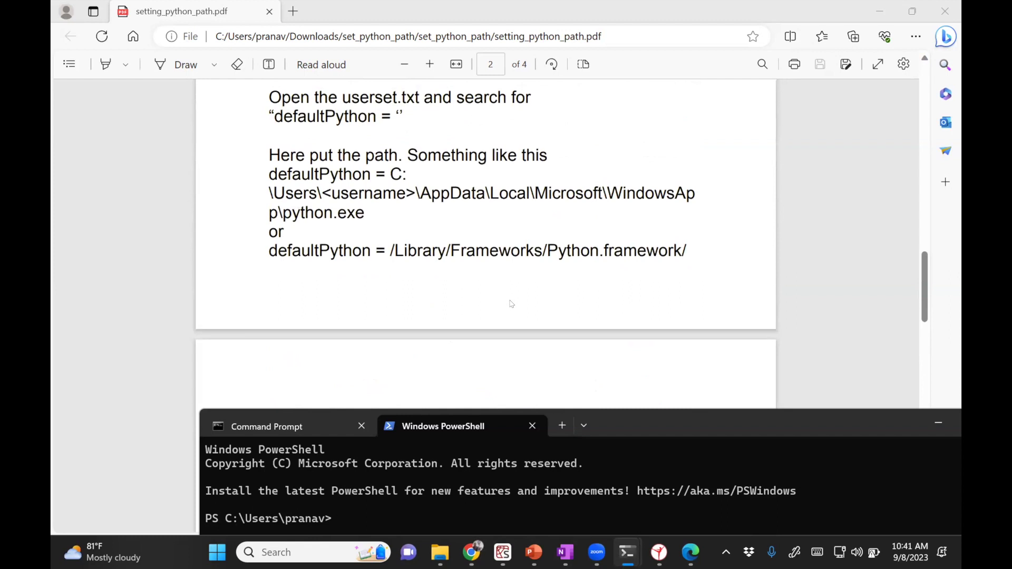
pyautogui.click(266, 196)
pyautogui.moveTo(306, 198); pyautogui.dragTo(364, 217)
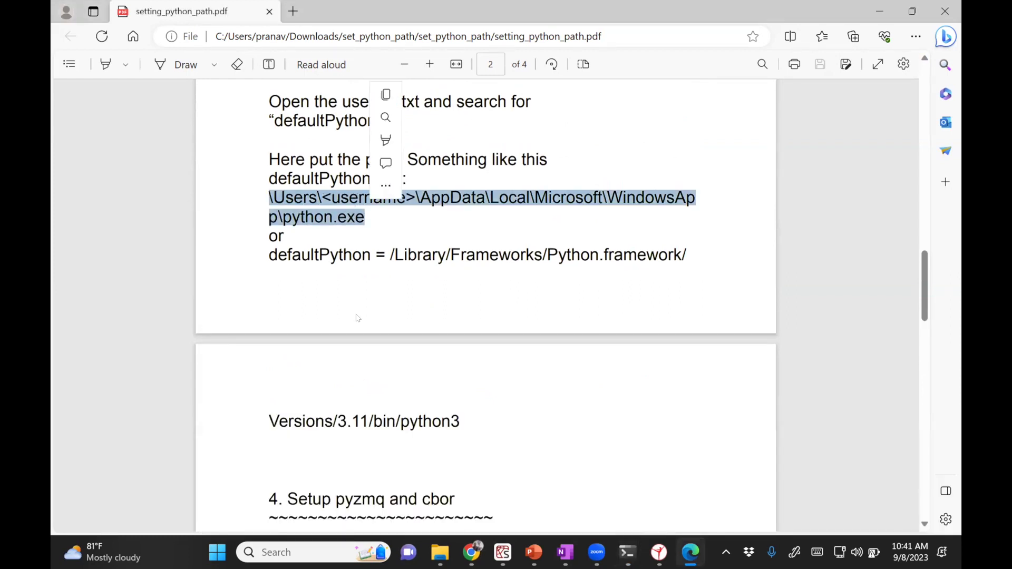
# Switch to the Command Prompt window with the "where python" output, select the python.exe path, and move the window clear of the PDF instructions
pyautogui.click(616, 545)
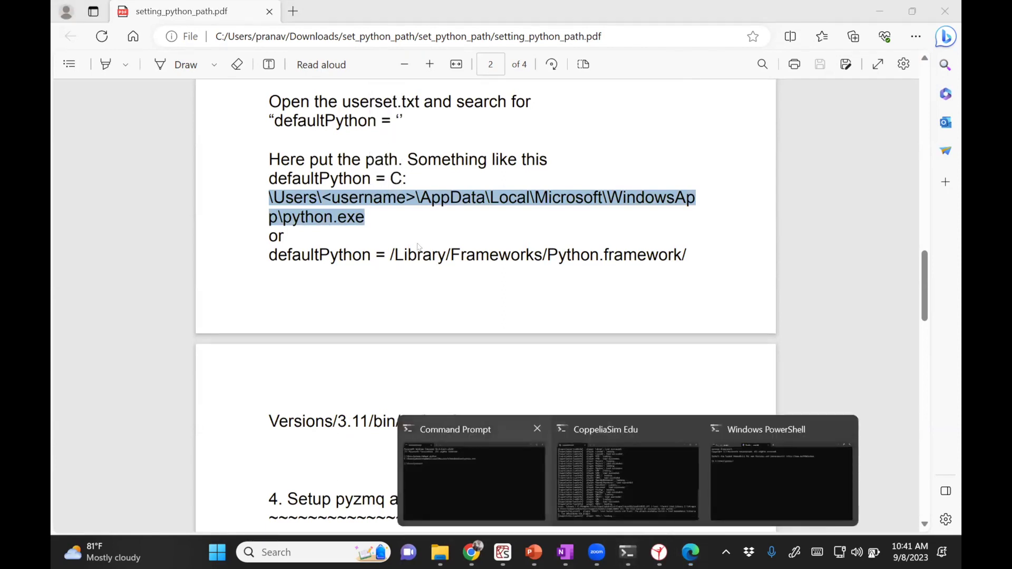
pyautogui.click(474, 478)
pyautogui.moveTo(486, 114); pyautogui.dragTo(82, 109)
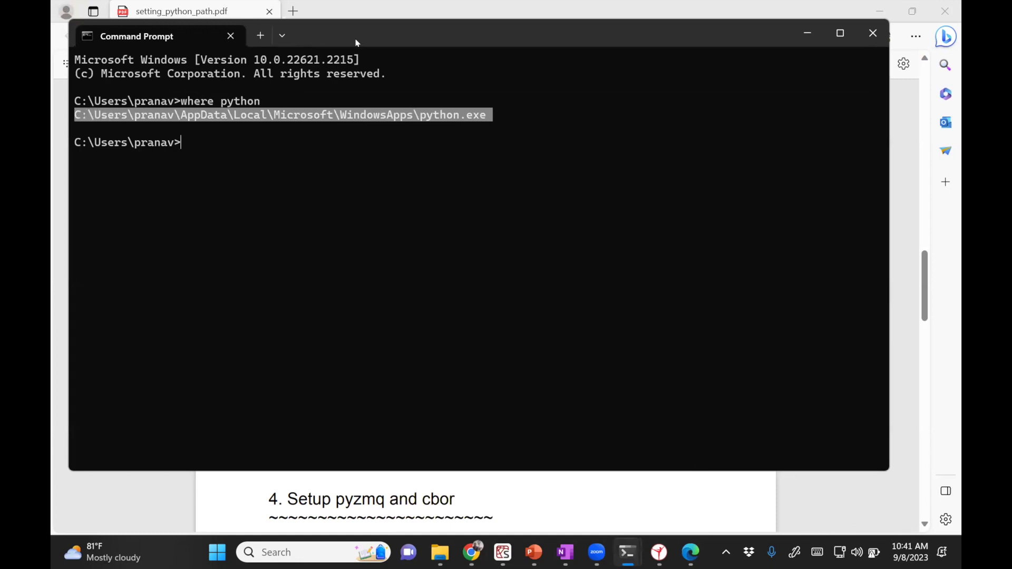
pyautogui.moveTo(357, 42); pyautogui.dragTo(524, 468)
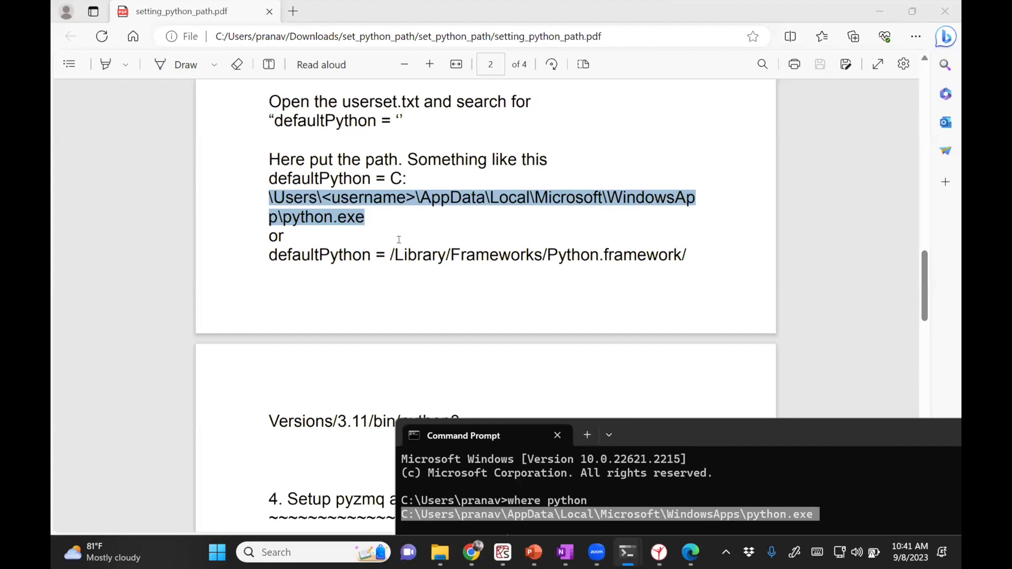
# Review the PDF's pip install commands for pyzmq and cbor through to the instruction to close CoppeliaSim
pyautogui.scroll(-15, 399, 240)
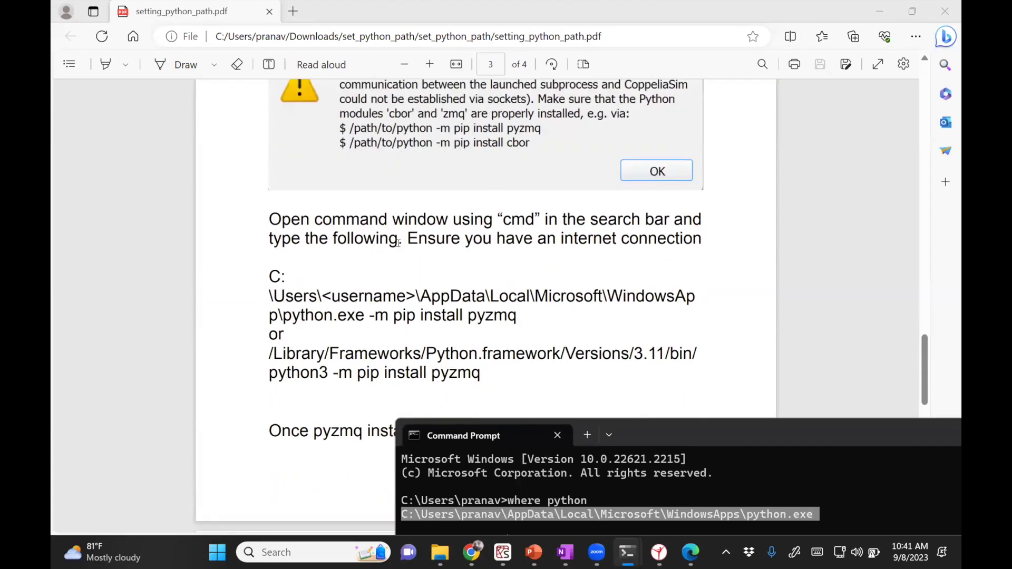
pyautogui.scroll(-3, 399, 243)
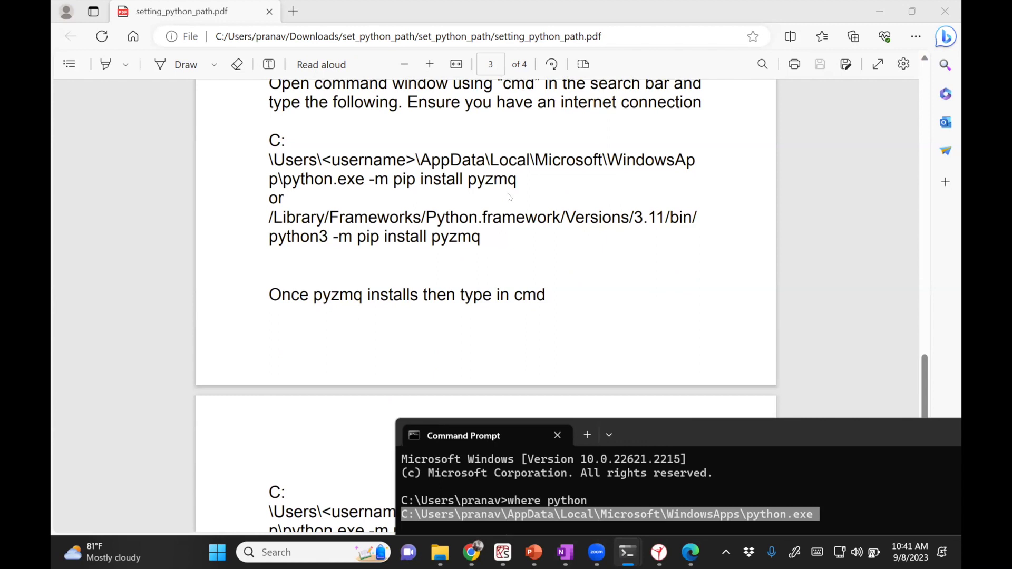
pyautogui.scroll(-1, 509, 277)
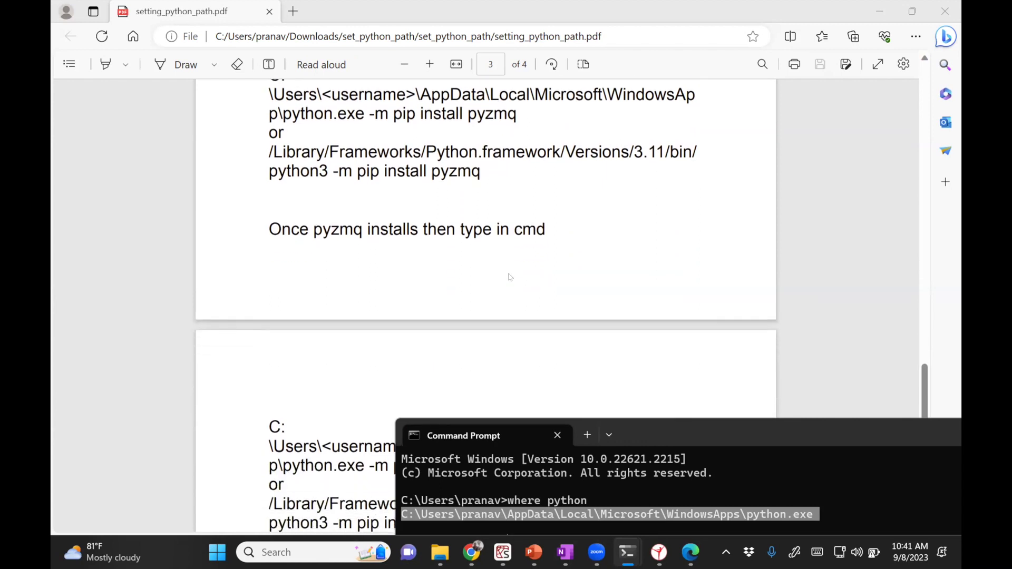
pyautogui.scroll(-3, 510, 277)
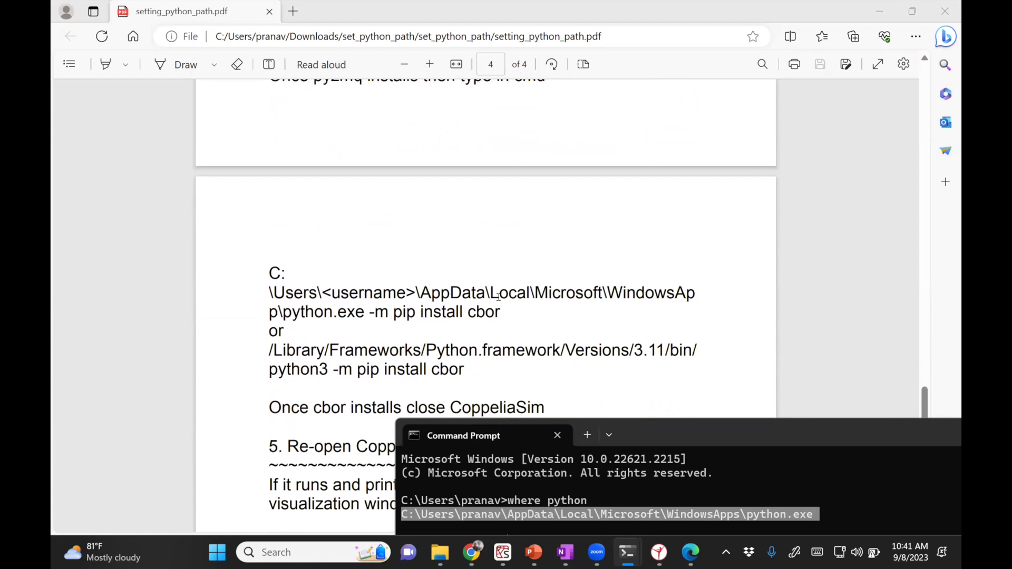